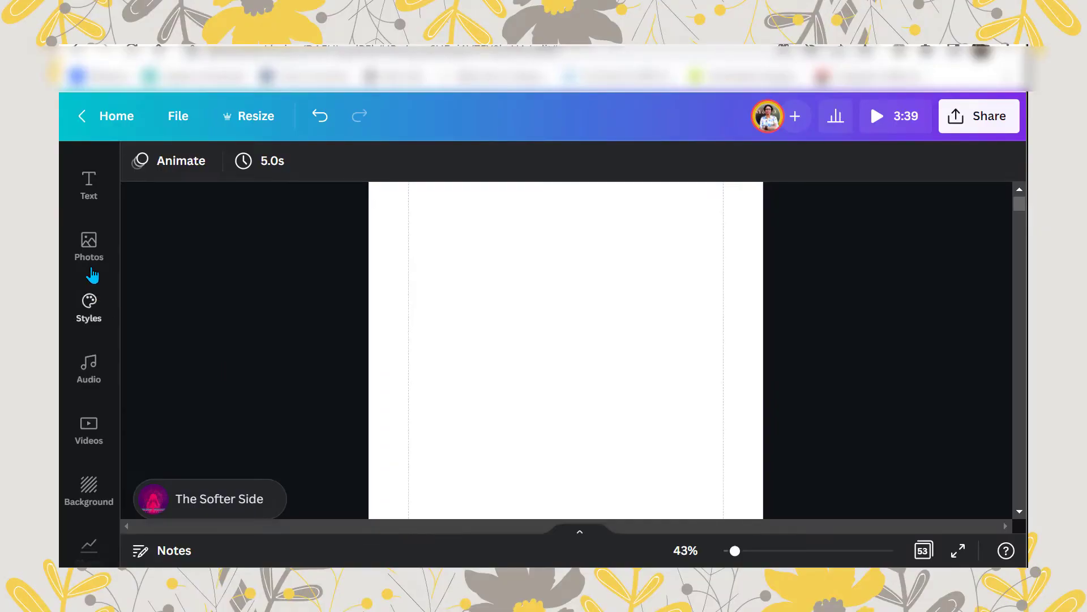
# Search the design elements for "lily wreath".
pyautogui.scroll(3, 92, 275)
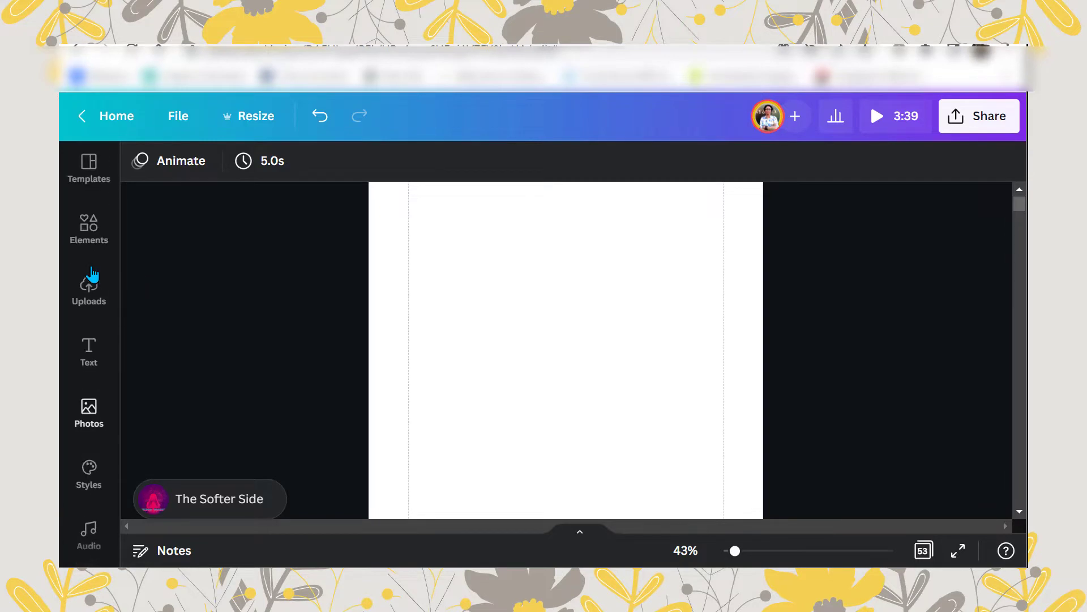
pyautogui.click(86, 224)
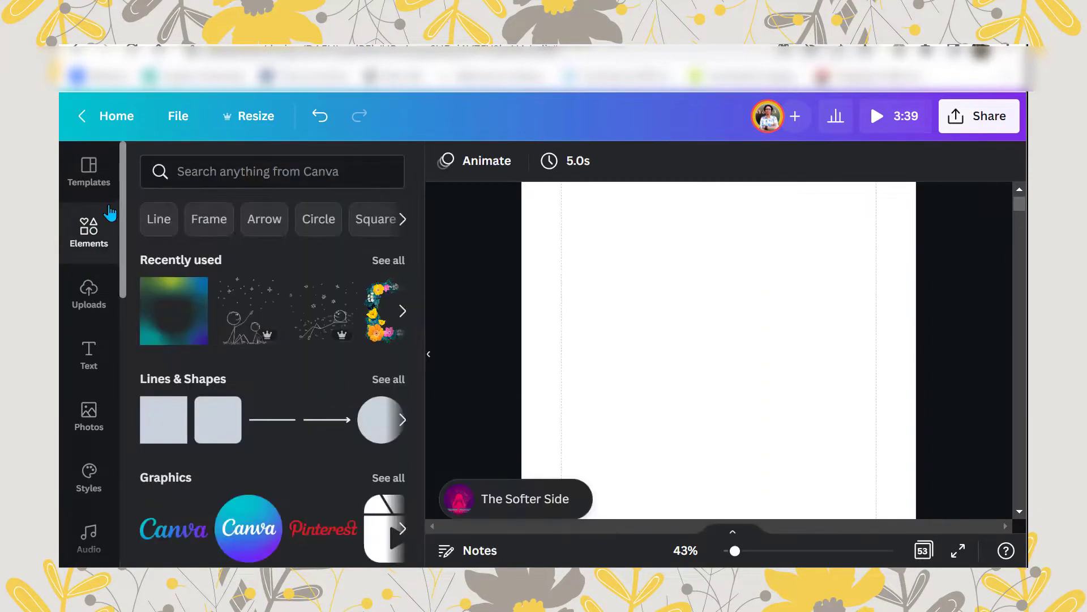
pyautogui.click(351, 164)
pyautogui.write('lil')
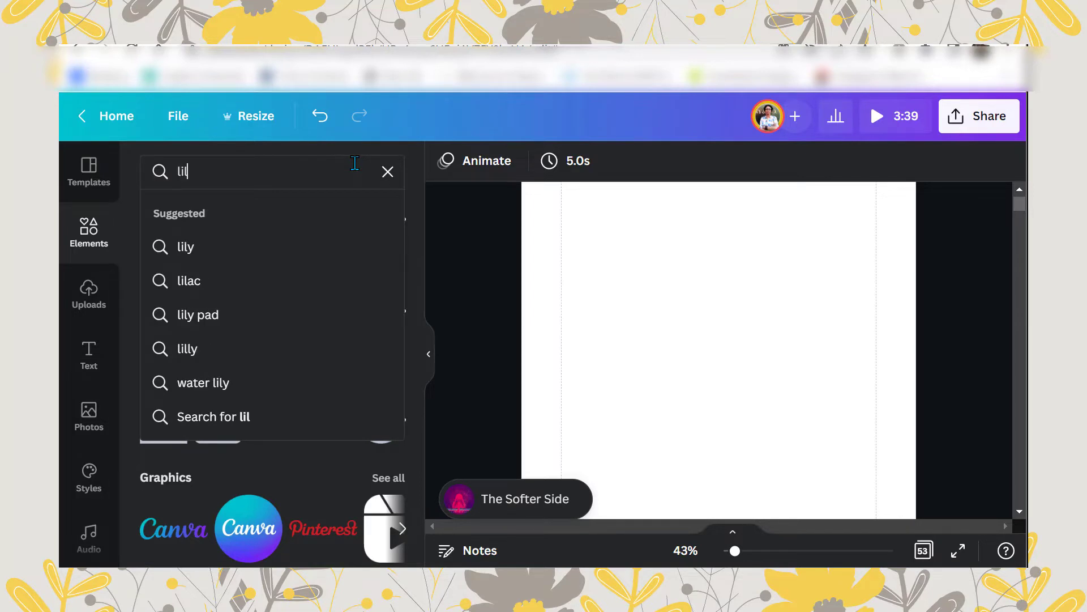
pyautogui.write('y')
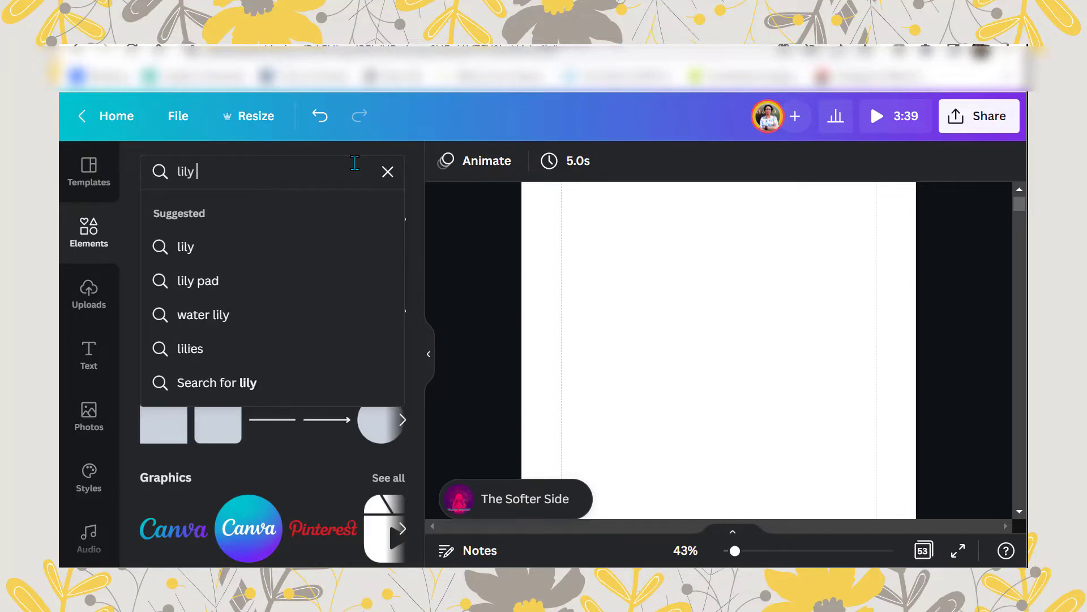
pyautogui.write(' wreath')
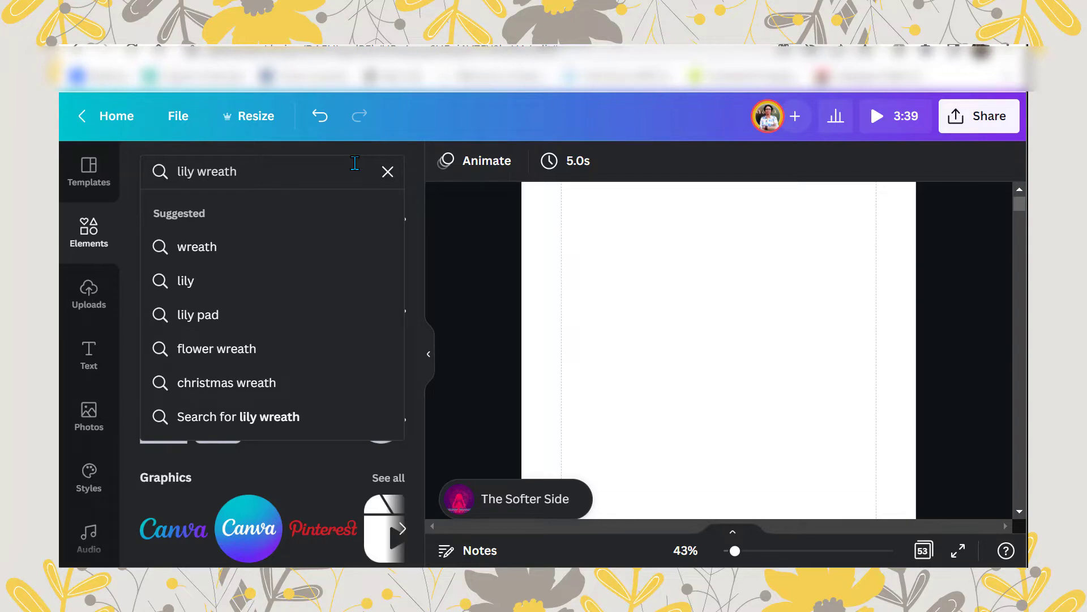
pyautogui.press('Return')
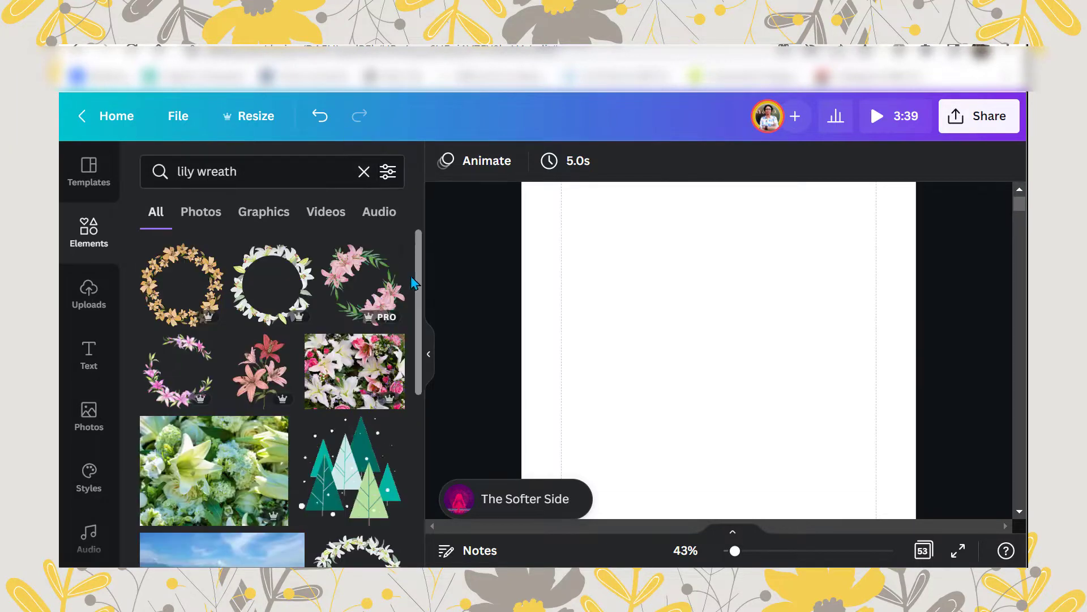
# Browse the wreath results and show more elements like the free Mother's Day White Blue Floral Border Frame.
pyautogui.moveTo(420, 253); pyautogui.dragTo(414, 449)
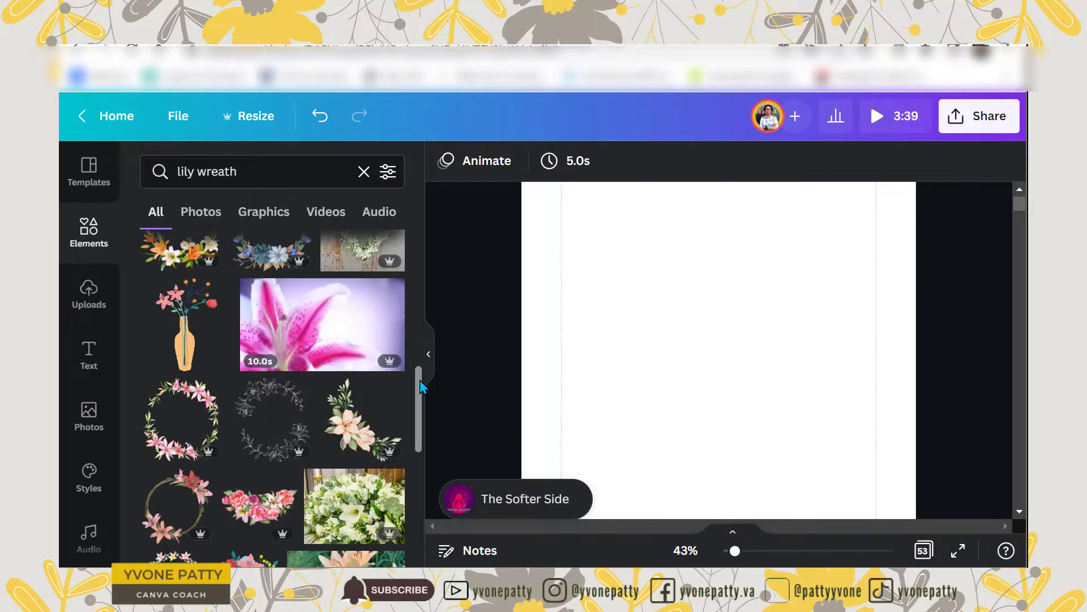
pyautogui.moveTo(419, 380); pyautogui.dragTo(420, 449)
pyautogui.scroll(-3, 420, 449)
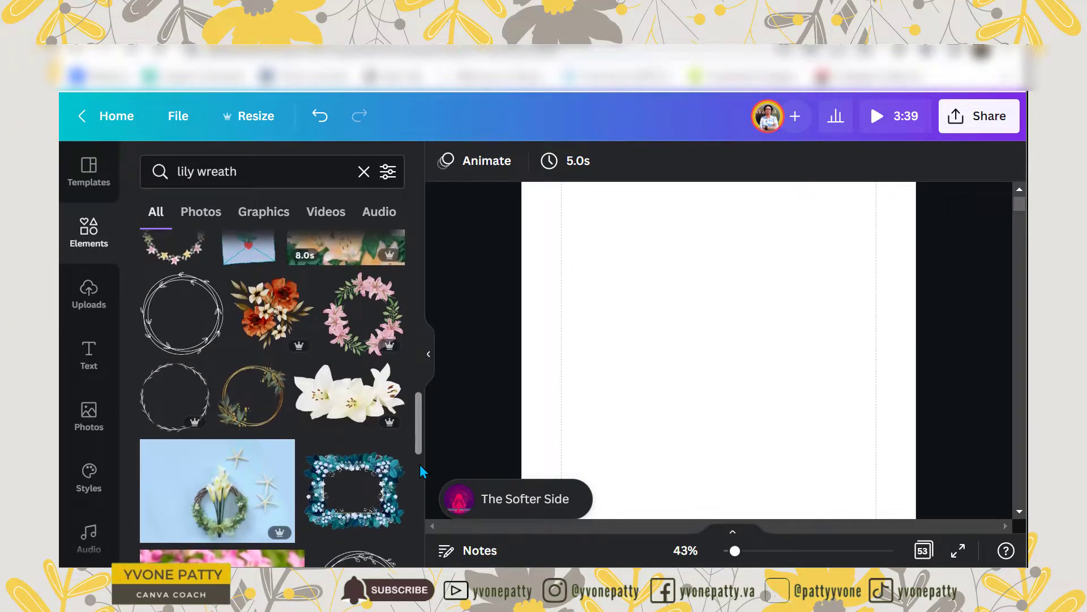
pyautogui.click(391, 445)
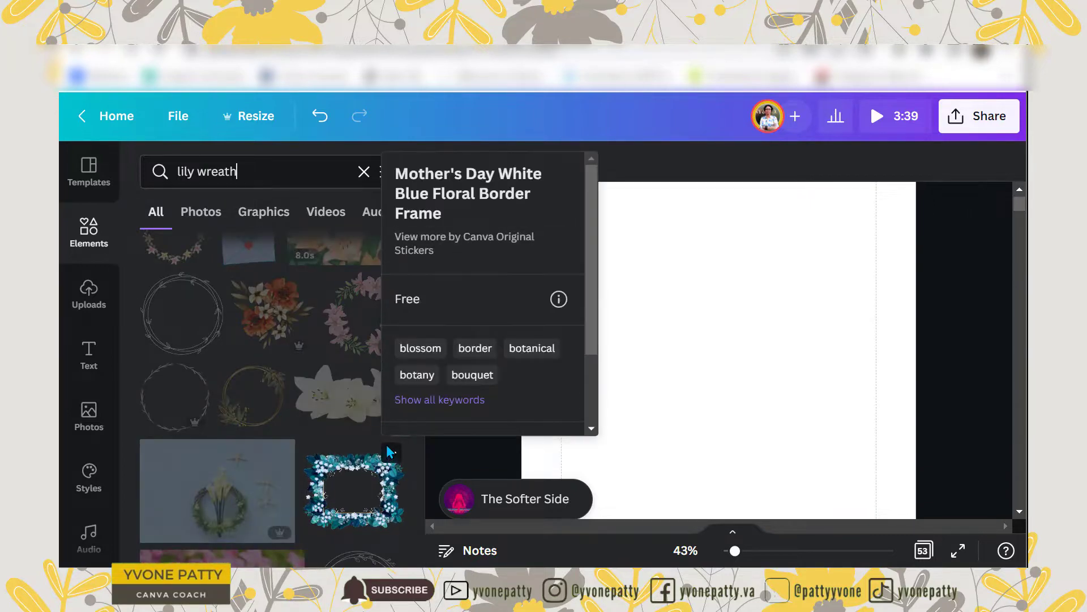
pyautogui.moveTo(590, 199); pyautogui.dragTo(587, 364)
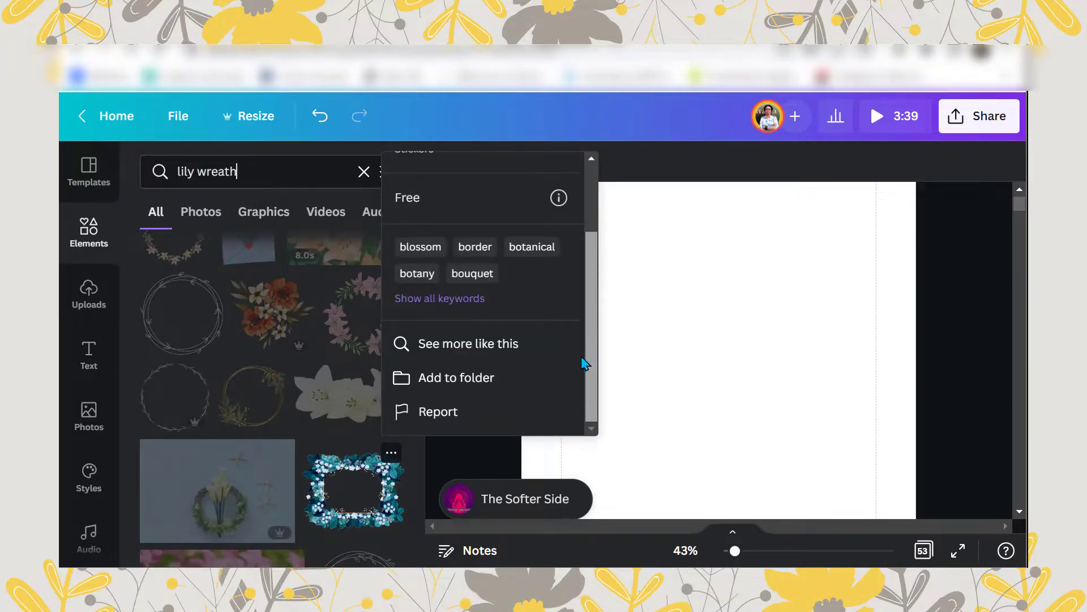
pyautogui.click(463, 353)
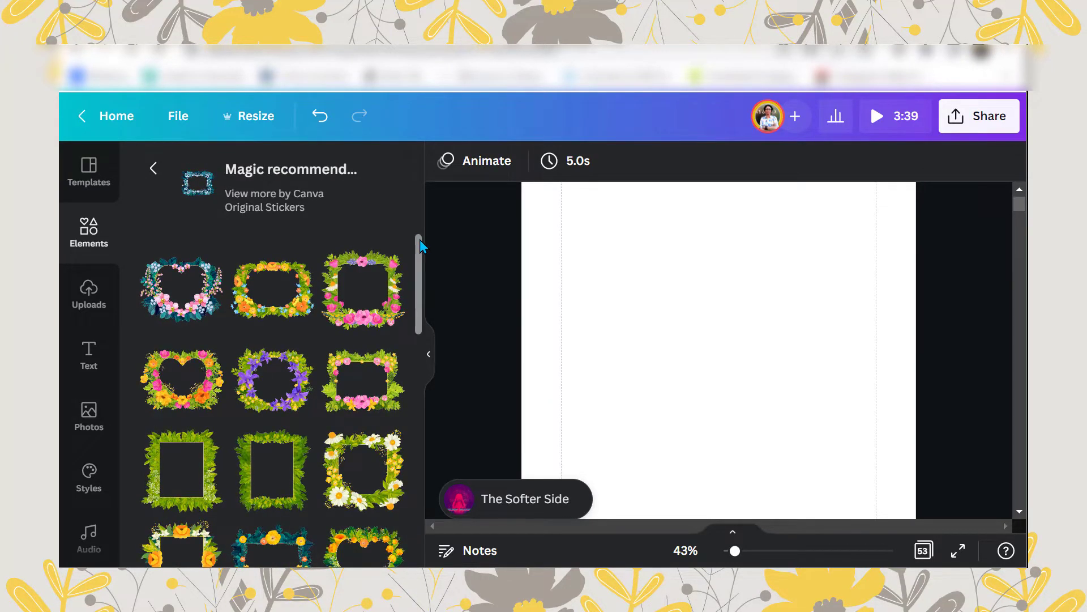
# Add the round-centred leafy wreath with orange, yellow and pink flowers from the recommendations to the blank page.
pyautogui.moveTo(419, 247); pyautogui.dragTo(407, 486)
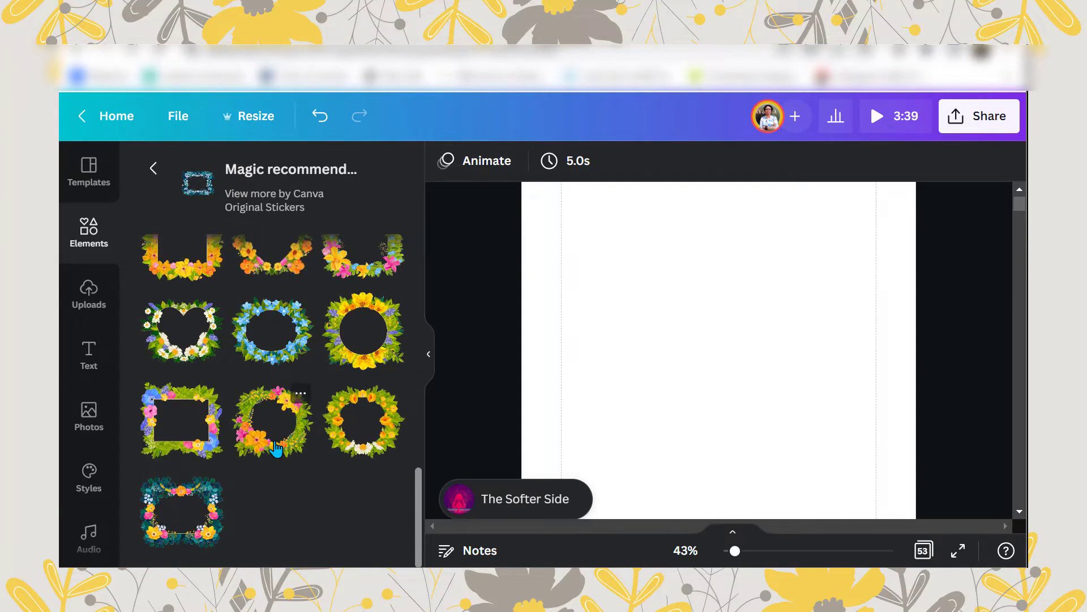
pyautogui.click(261, 420)
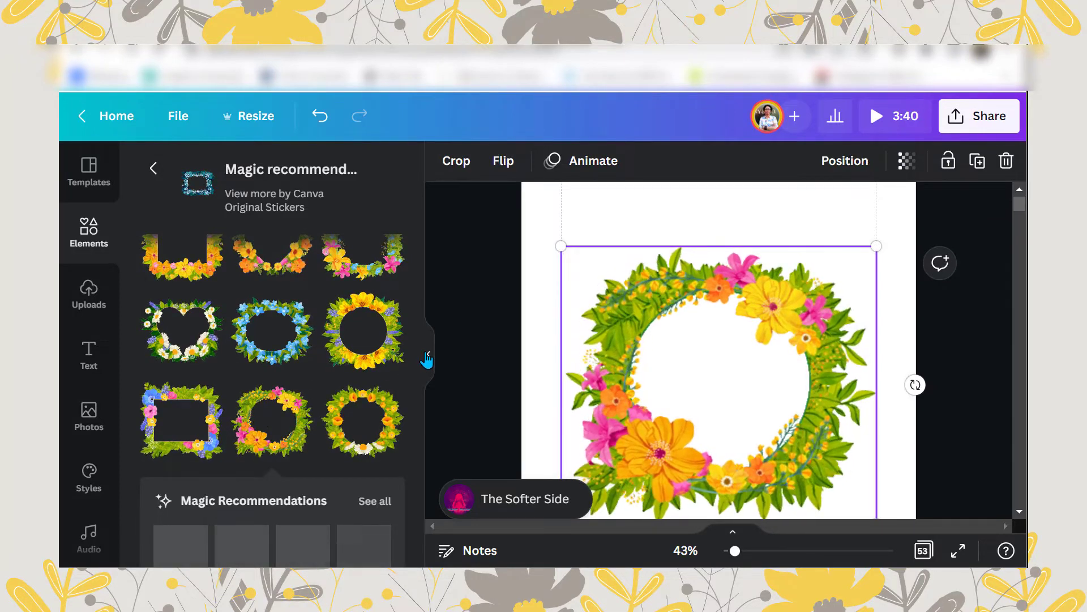
pyautogui.click(429, 357)
pyautogui.click(502, 220)
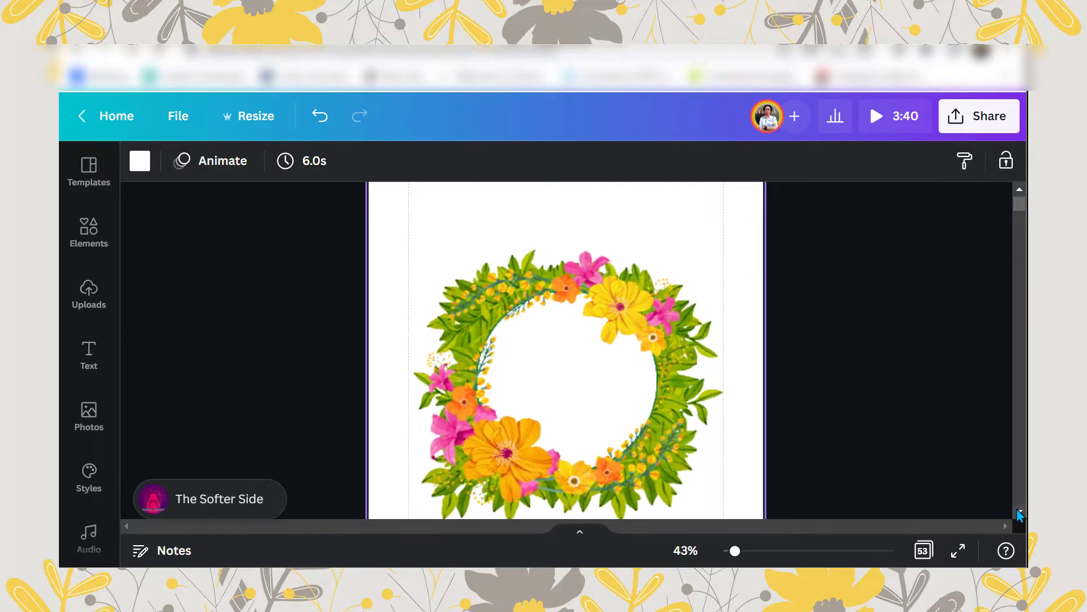
pyautogui.click(995, 474)
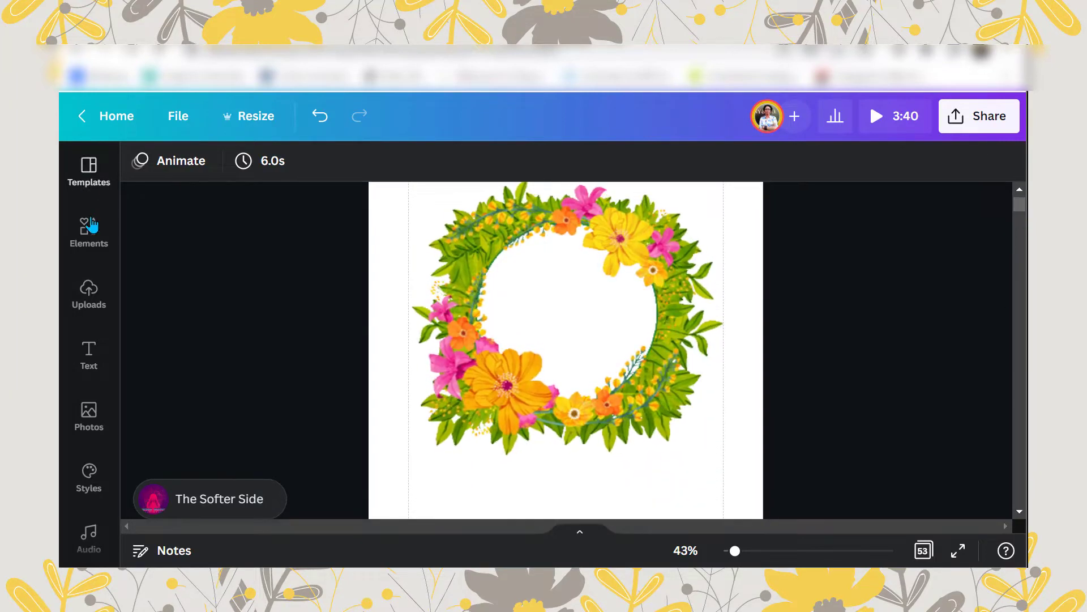
# Go back from the recommendations and search the elements for "rabbit sitting on the moon".
pyautogui.click(93, 232)
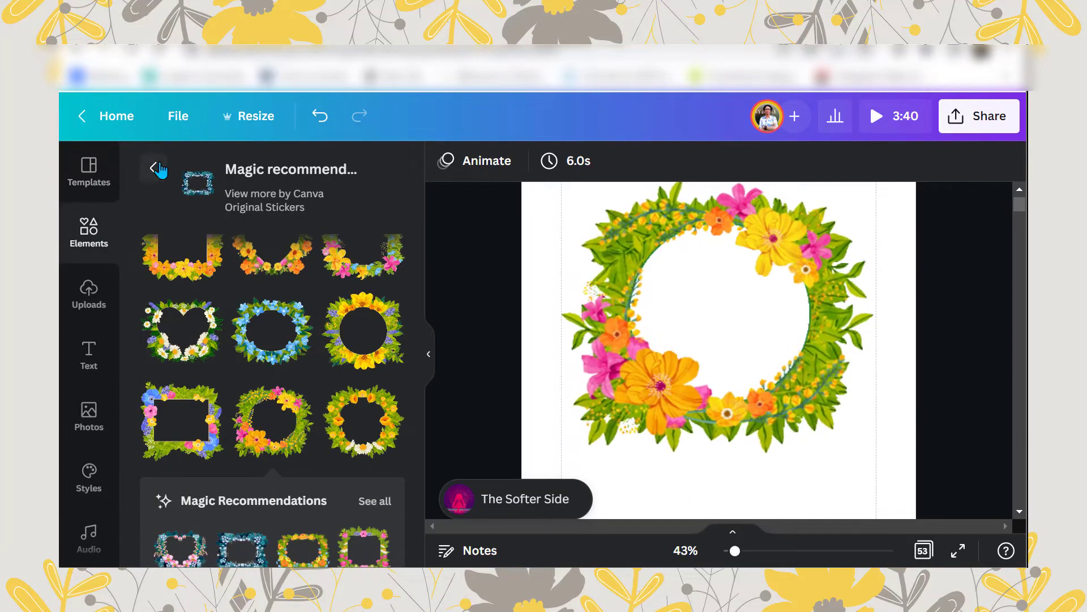
pyautogui.click(153, 168)
pyautogui.click(255, 172)
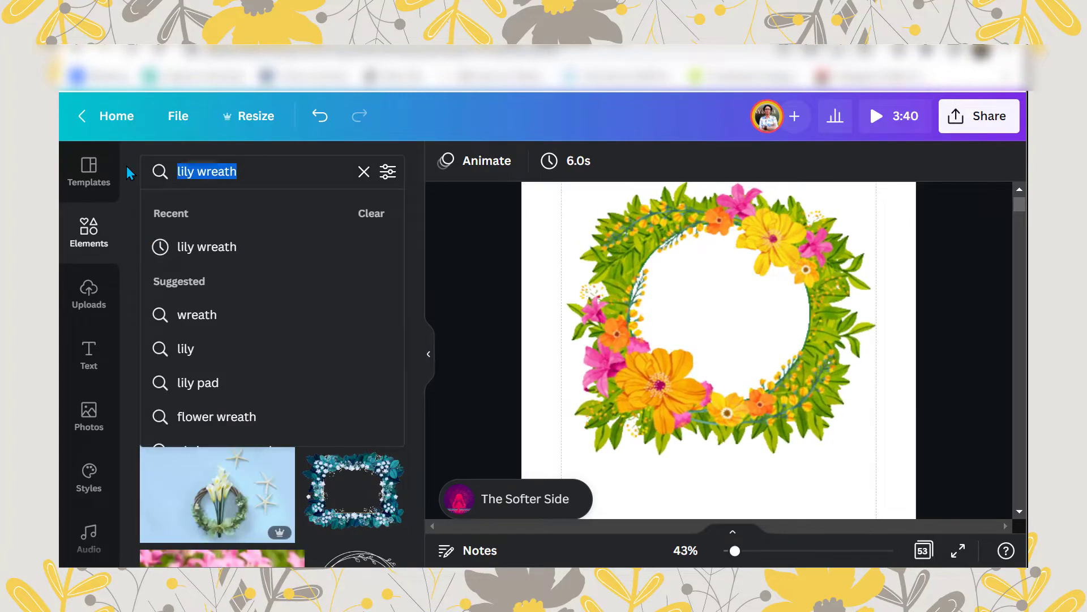
pyautogui.write('rabbit')
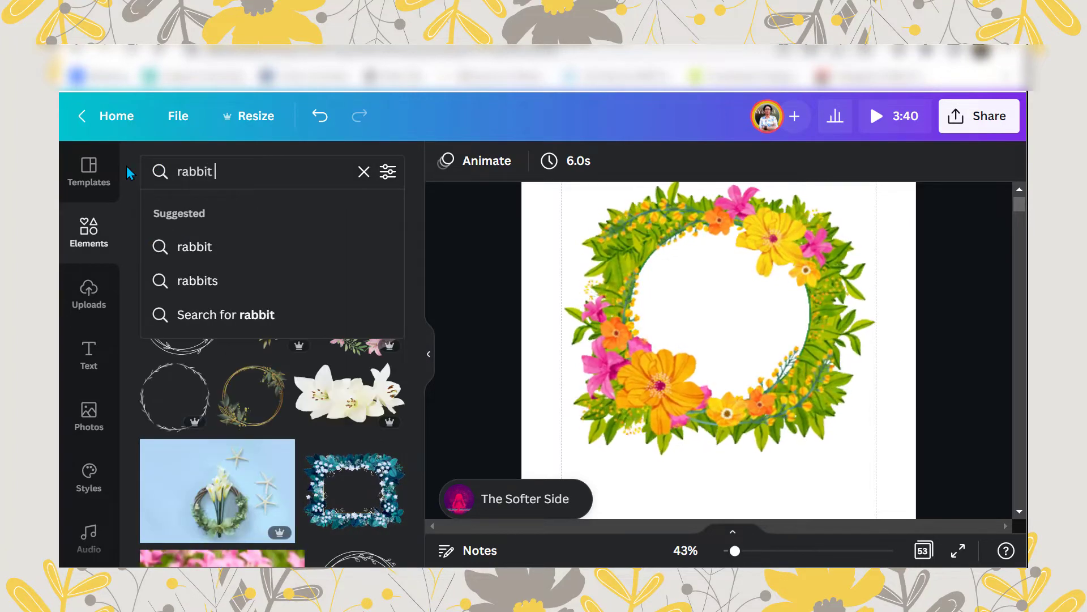
pyautogui.write(' sitti')
pyautogui.press('BackSpace')
pyautogui.press('BackSpace')
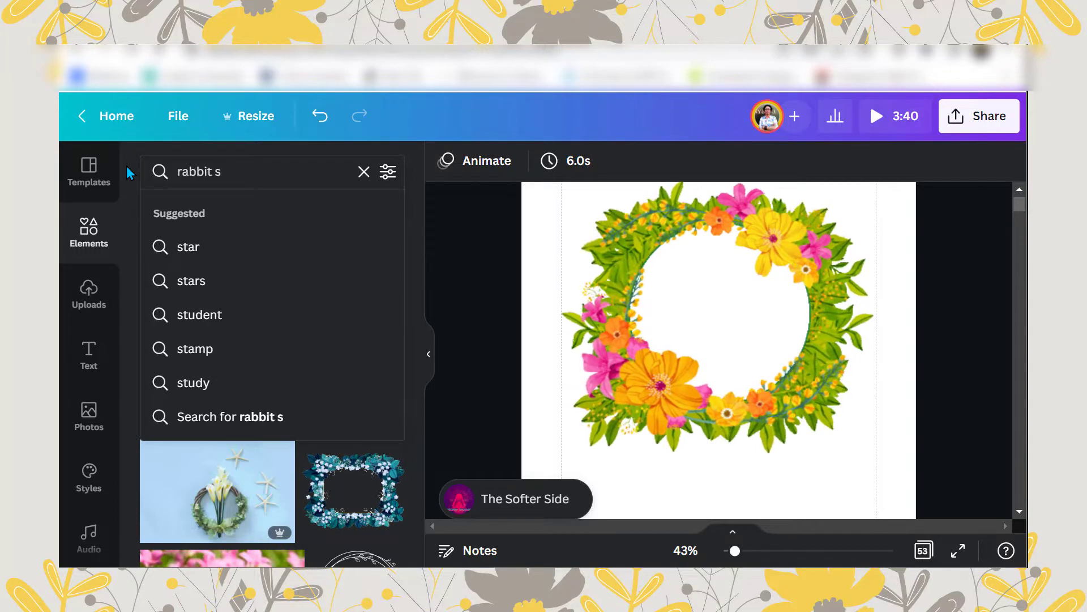
pyautogui.write('itting on t')
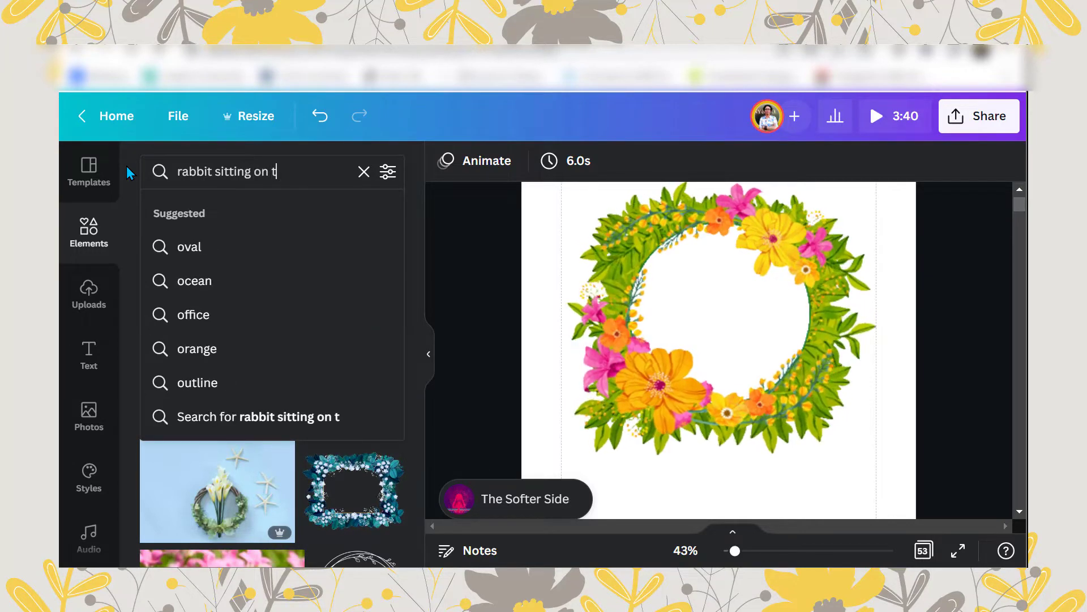
pyautogui.write('he moon')
pyautogui.press('Return')
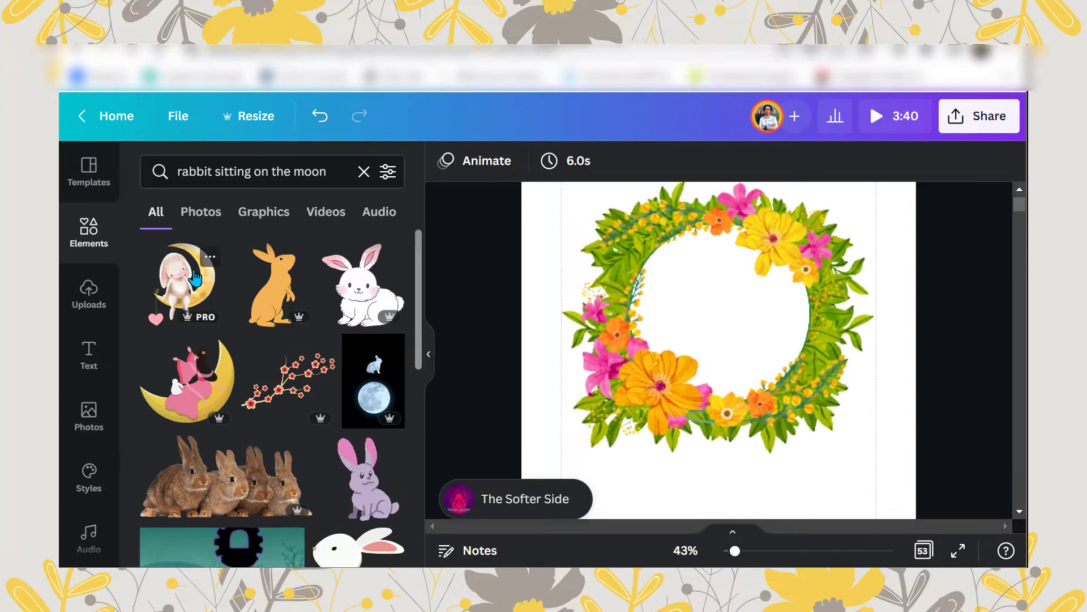
# Add the rabbit on a crescent moon with a pink heart and place it in the lower part of the wreath's opening.
pyautogui.click(181, 281)
pyautogui.click(429, 354)
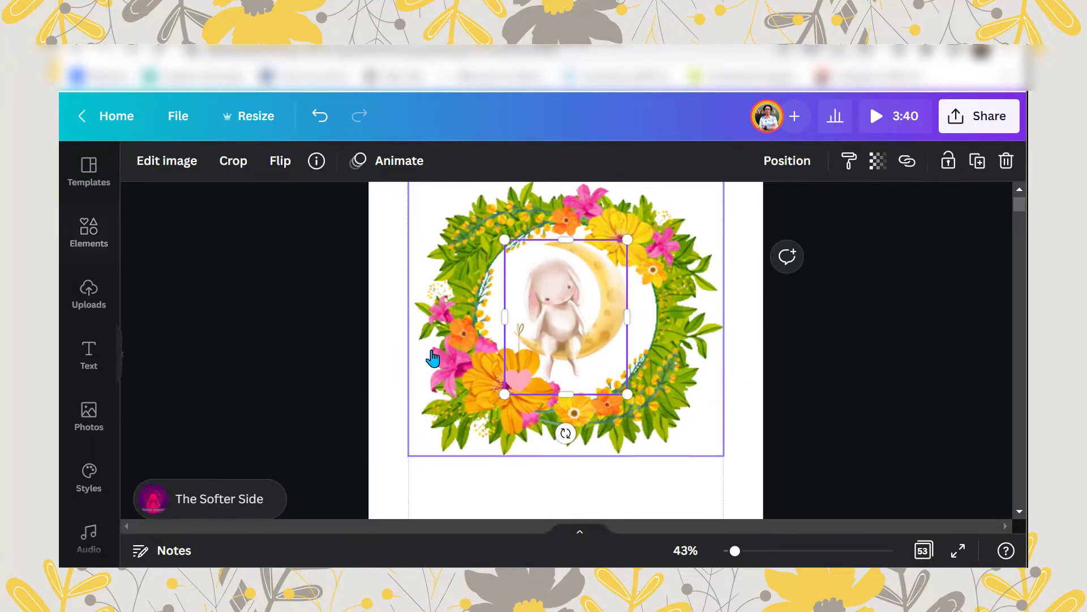
pyautogui.moveTo(602, 295); pyautogui.dragTo(598, 321)
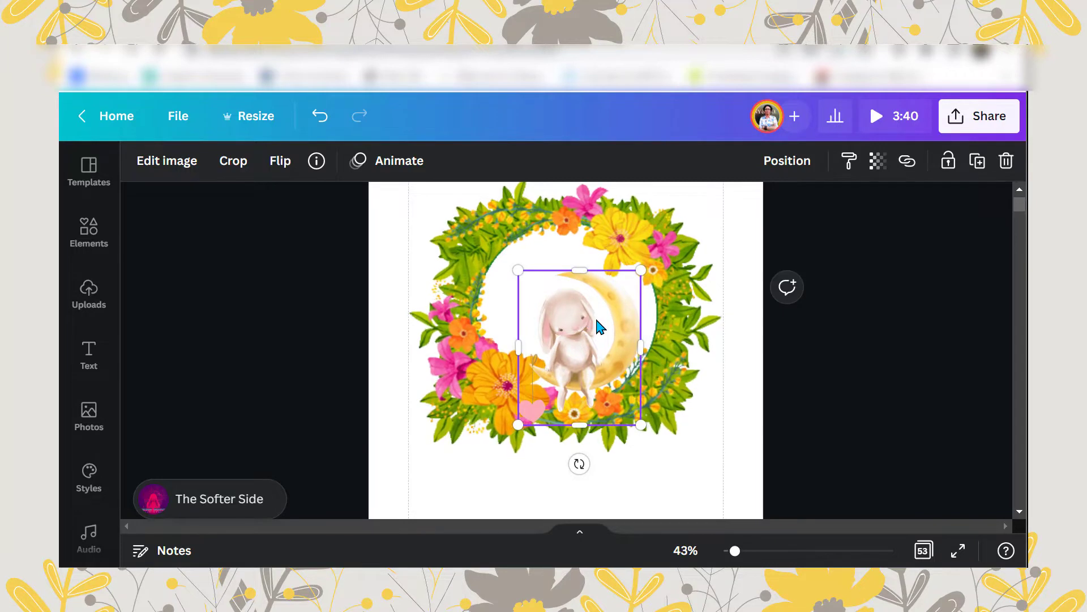
# Flip the rabbit-and-moon image horizontally and enlarge it slightly so it sits on the wreath's lower flowers.
pyautogui.click(285, 170)
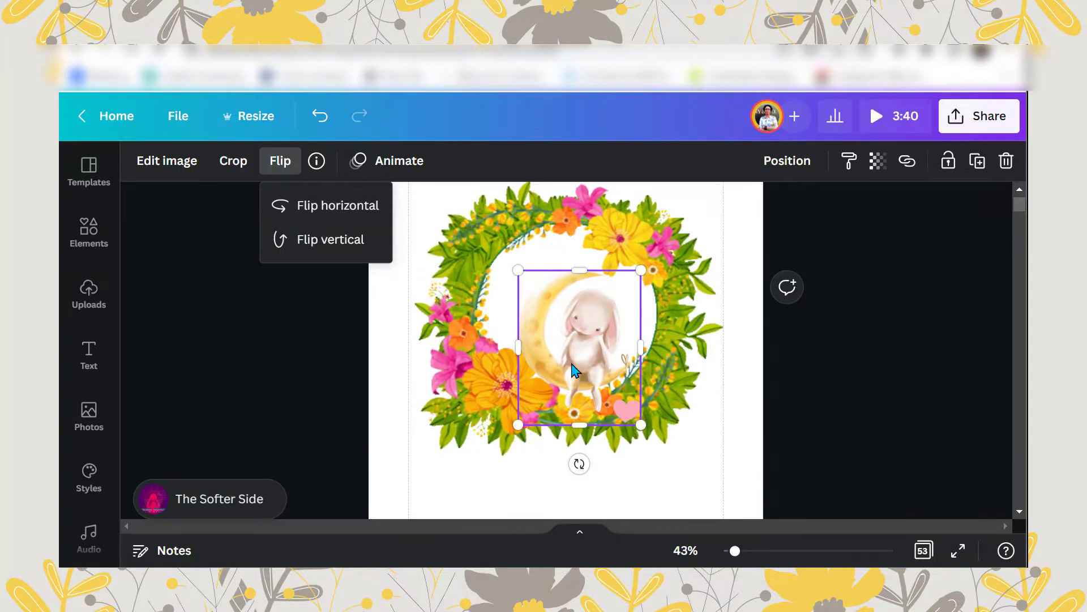
pyautogui.click(573, 351)
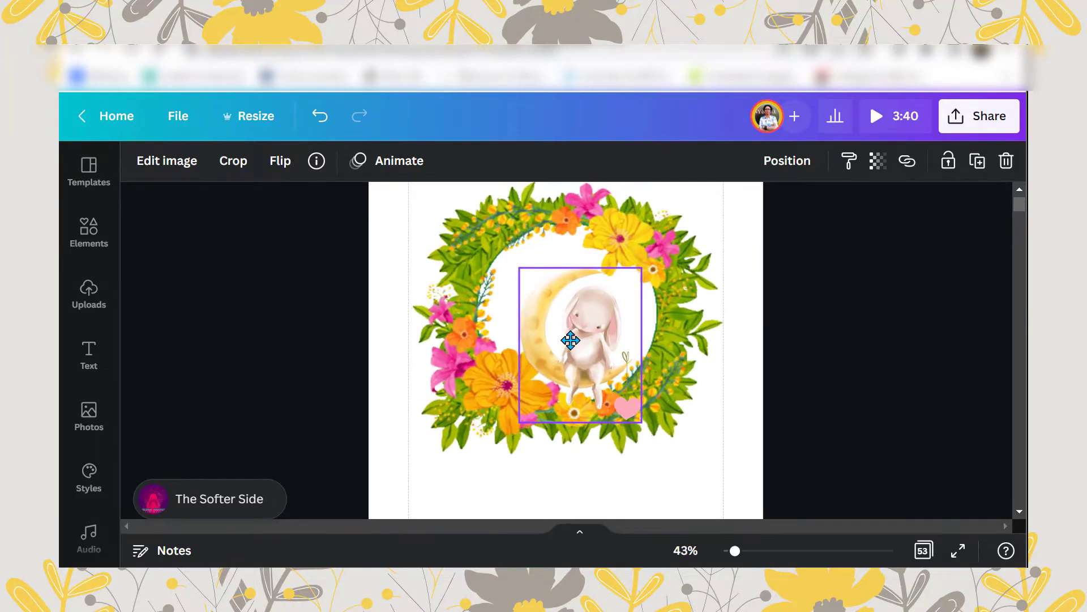
pyautogui.click(686, 320)
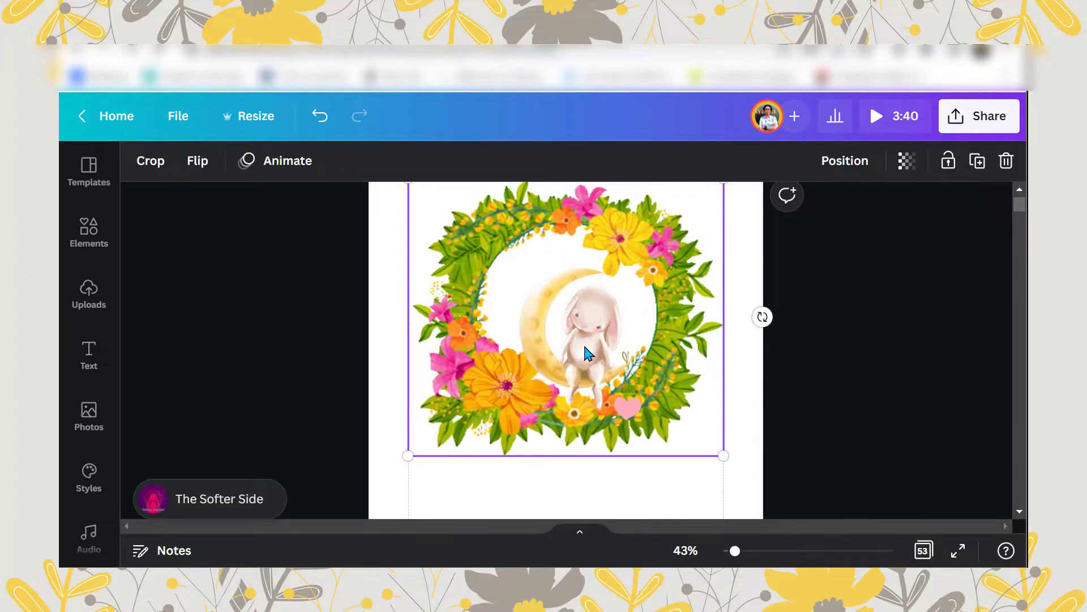
pyautogui.click(569, 360)
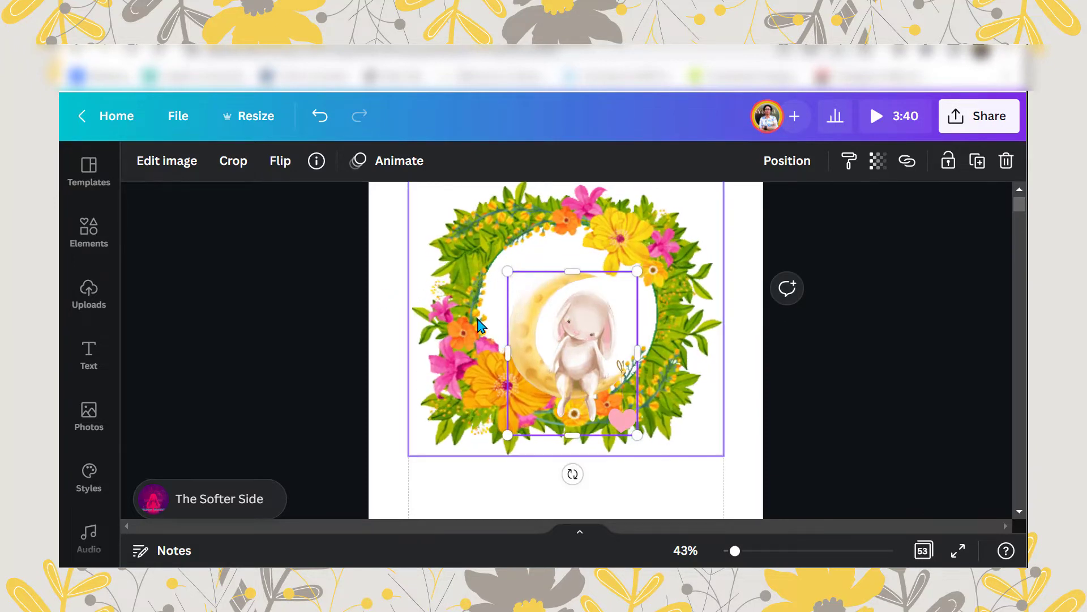
# Group the wreath with the rabbit image, and make the group smaller and centred on the page.
pyautogui.click(460, 316)
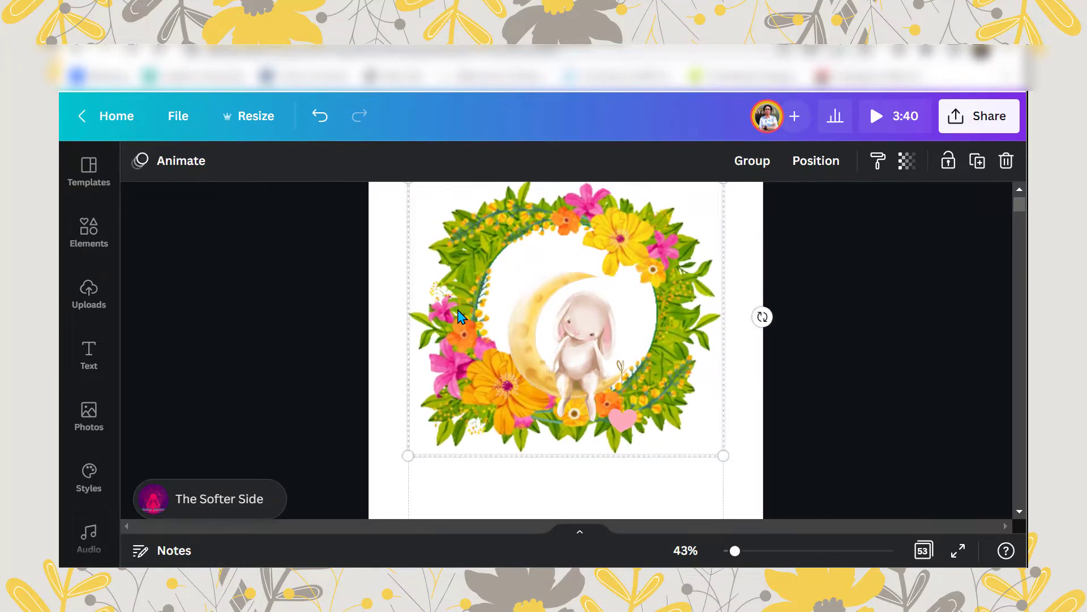
pyautogui.click(751, 161)
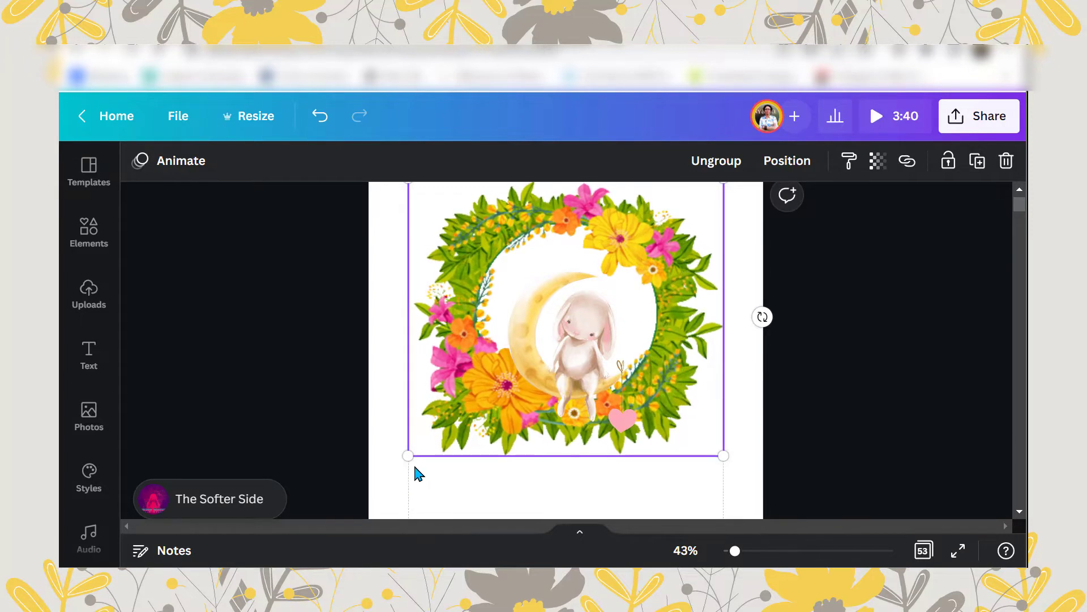
pyautogui.moveTo(407, 457); pyautogui.dragTo(458, 397)
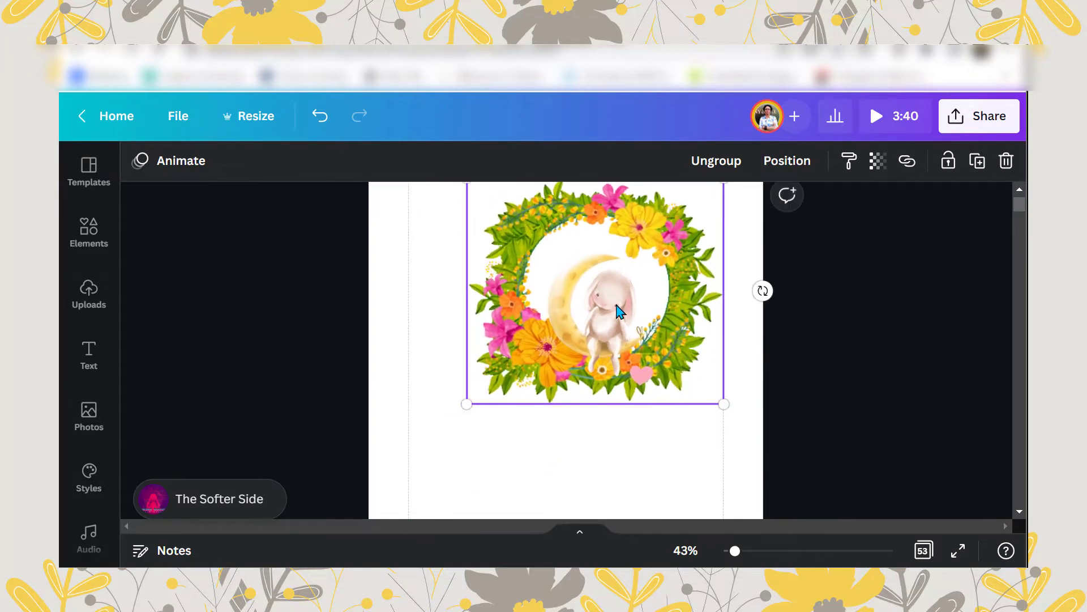
pyautogui.moveTo(618, 307); pyautogui.dragTo(602, 328)
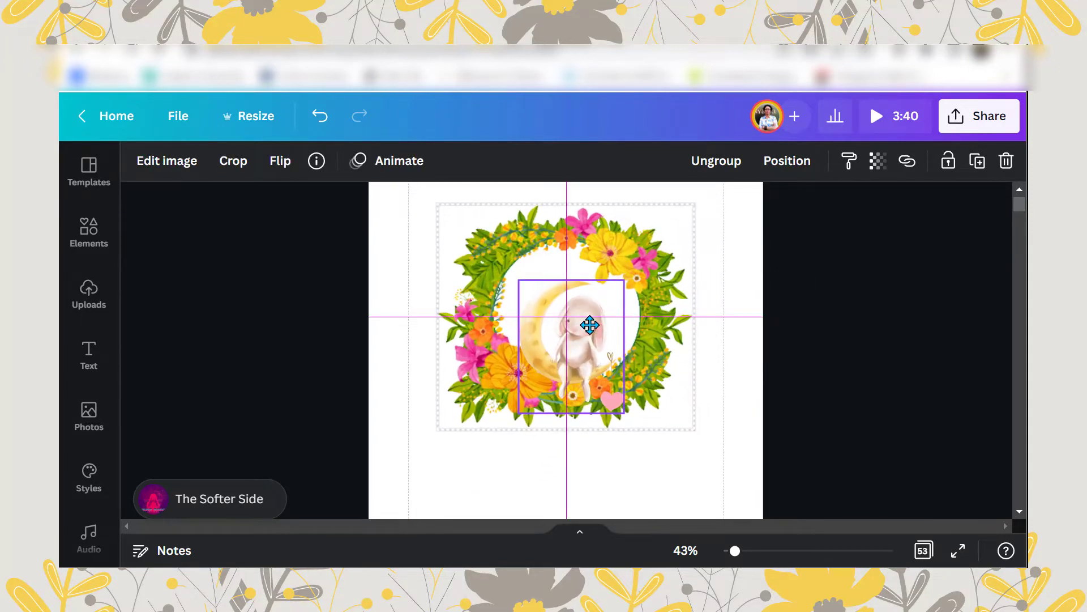
pyautogui.click(645, 470)
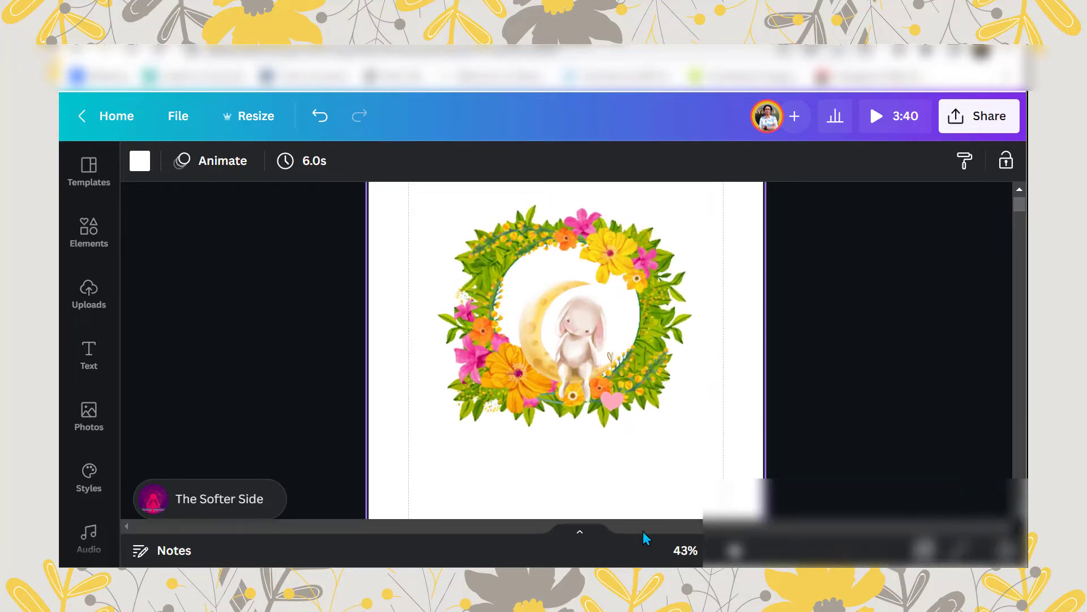
# Find the "Motion glitter gold effect" clip among the gradient videos and set it as the page's full background.
pyautogui.scroll(-3, 88, 344)
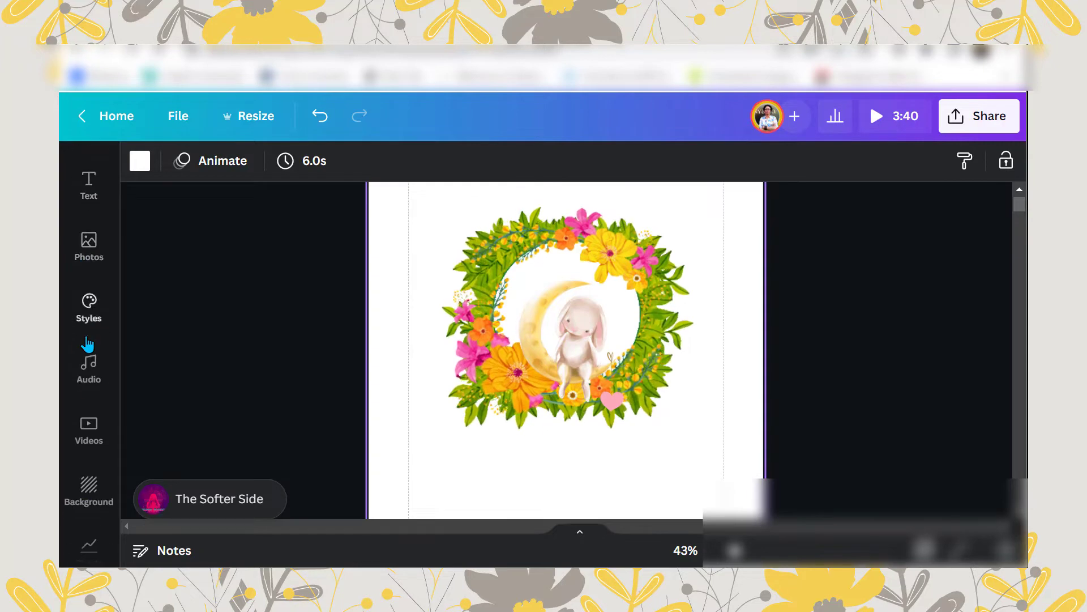
pyautogui.click(83, 439)
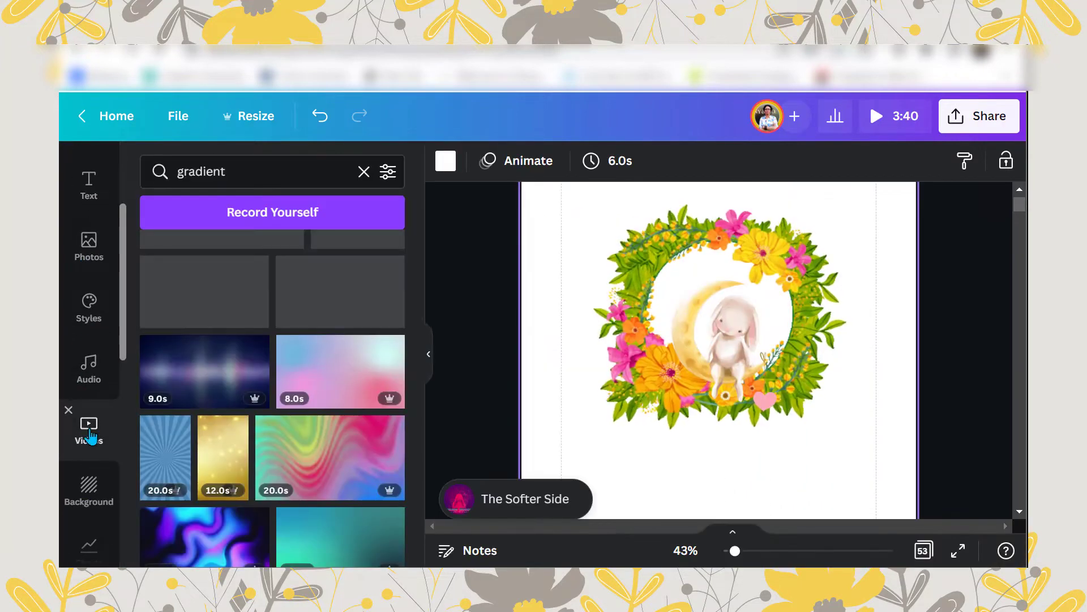
pyautogui.moveTo(257, 177); pyautogui.dragTo(114, 173)
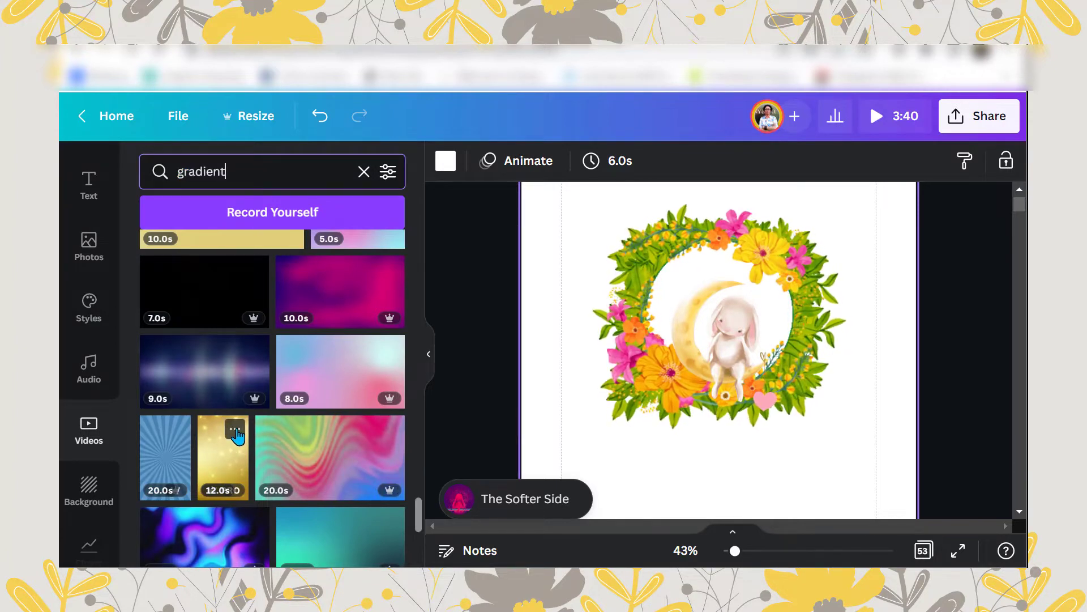
pyautogui.click(235, 430)
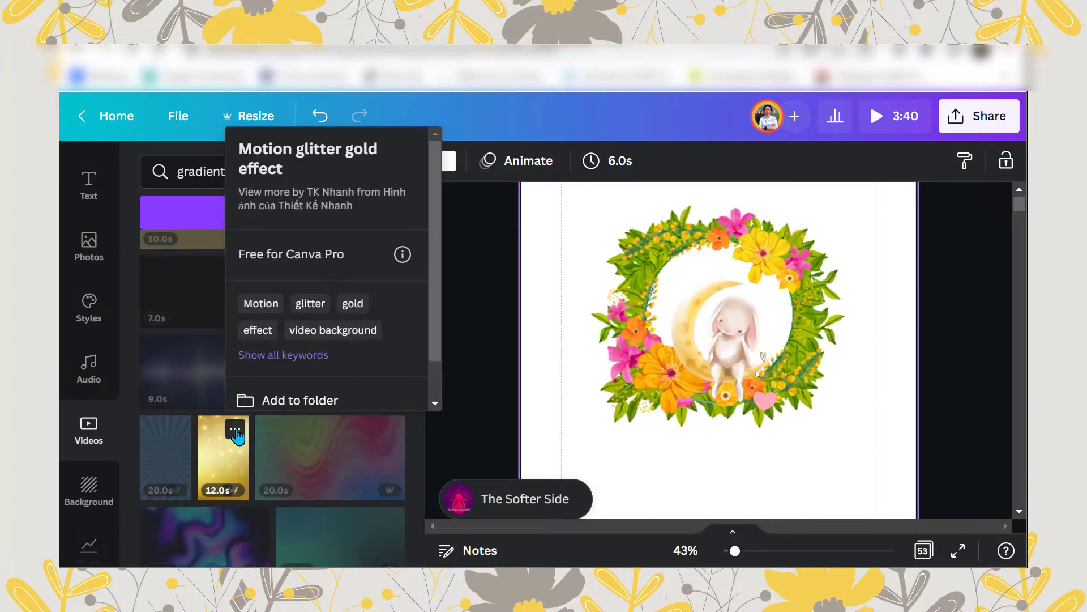
pyautogui.moveTo(437, 195); pyautogui.dragTo(436, 155)
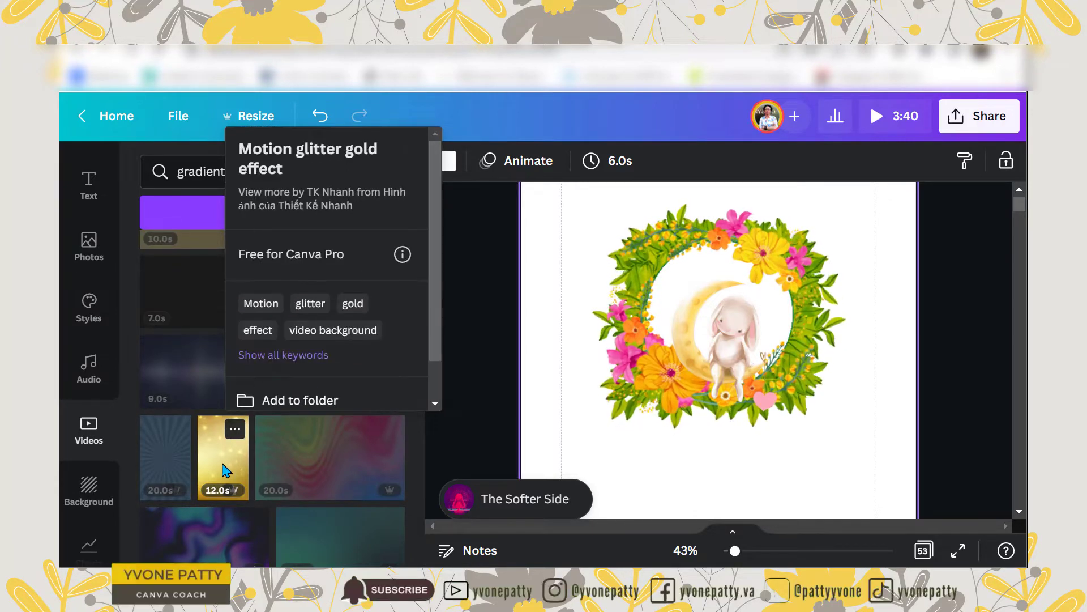
pyautogui.moveTo(221, 465); pyautogui.dragTo(544, 320)
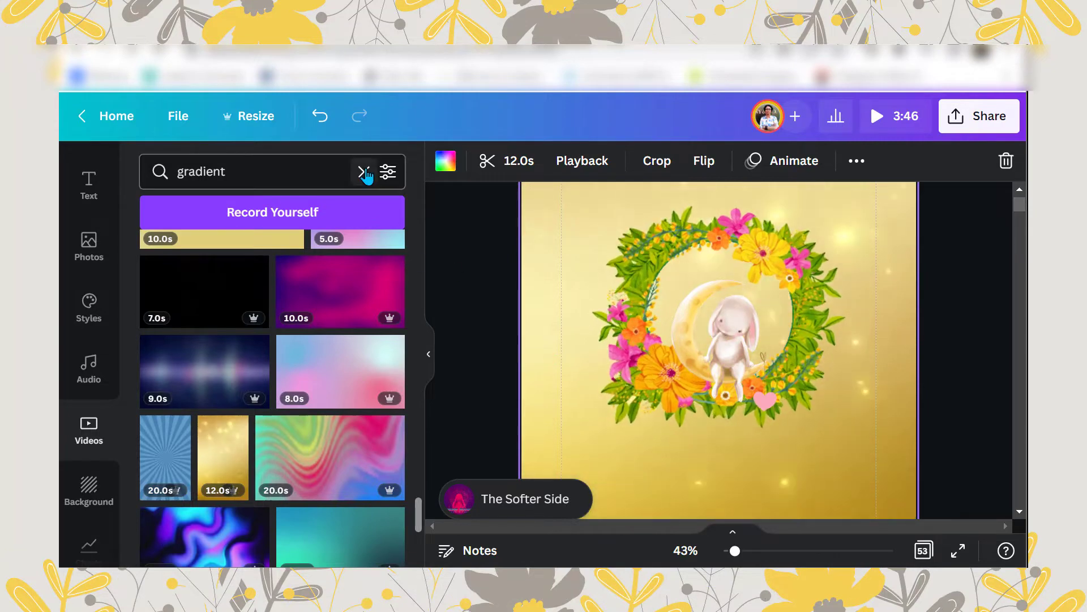
# Search the video library for "circle gradient" and clear the search.
pyautogui.click(301, 176)
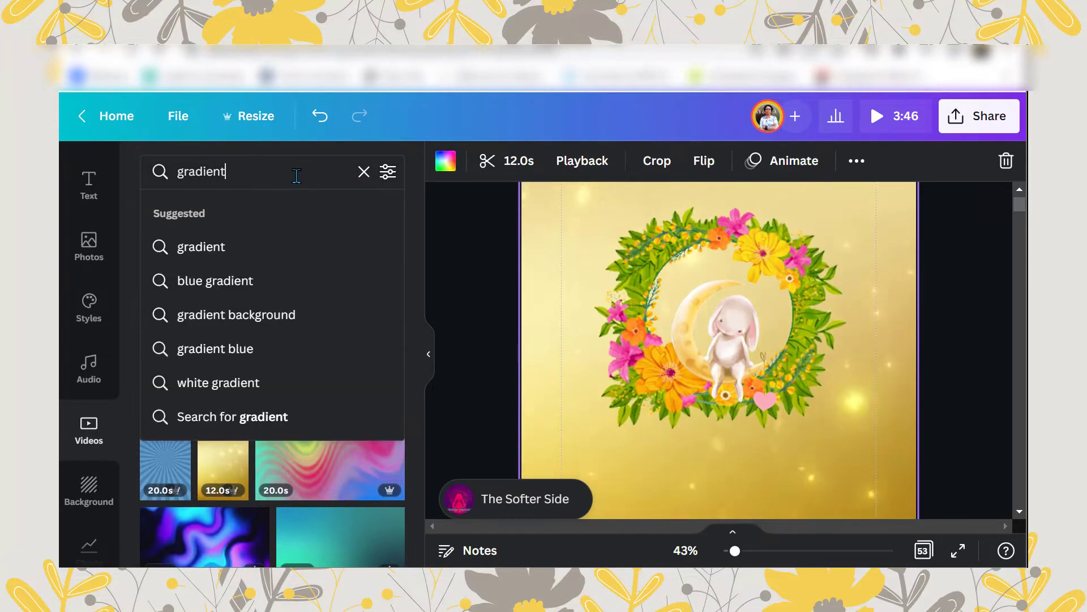
pyautogui.click(176, 171)
pyautogui.write('cir')
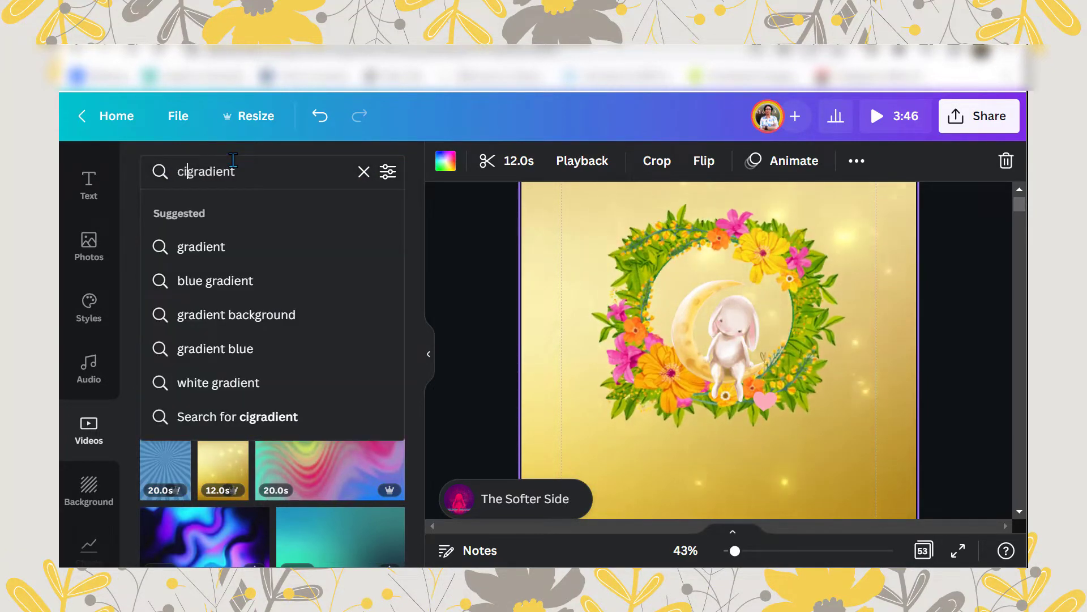
pyautogui.write('cle')
pyautogui.press('Return')
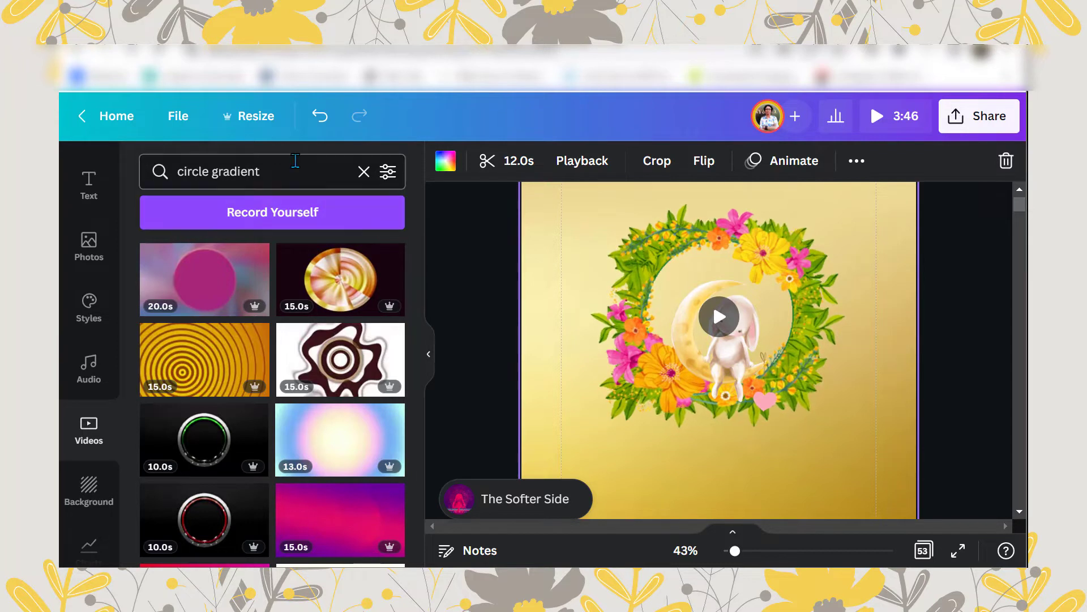
pyautogui.click(191, 184)
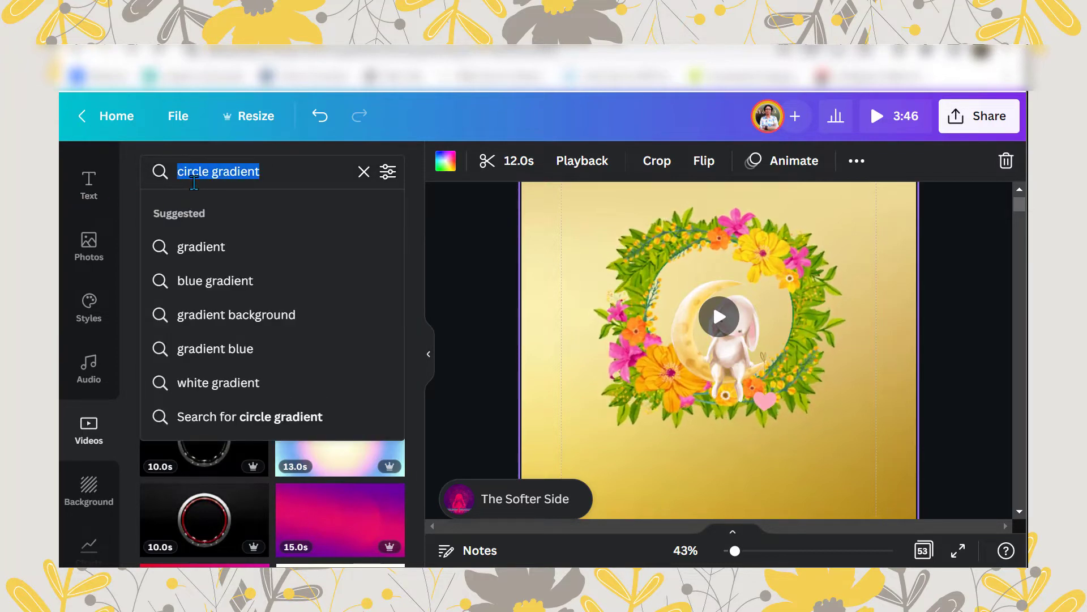
pyautogui.click(364, 171)
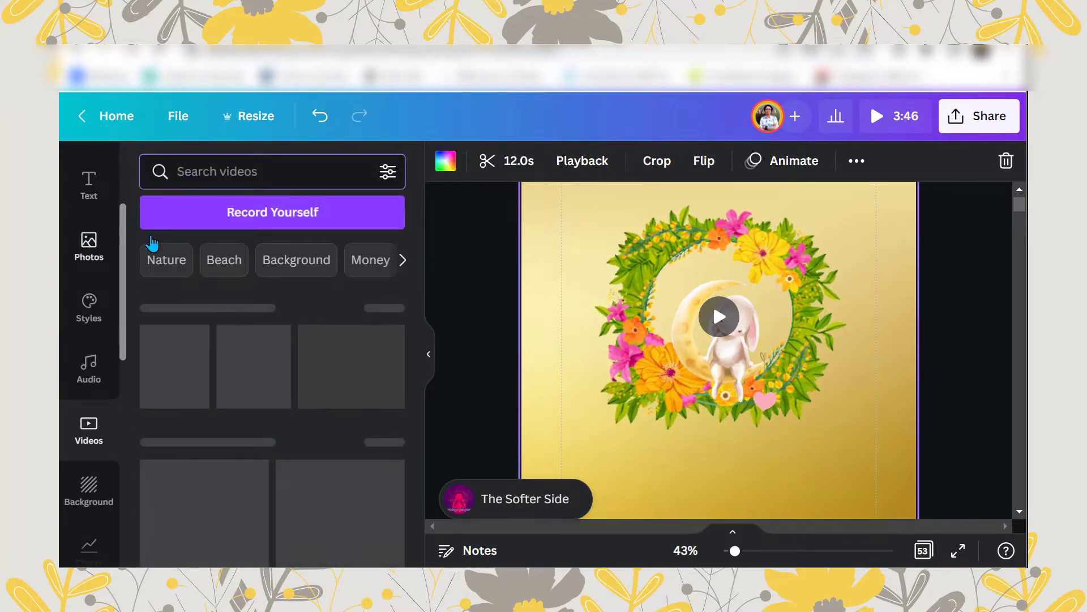
# Replace the rabbit search in the general elements library with a search for "circle gradient".
pyautogui.moveTo(124, 249); pyautogui.dragTo(135, 182)
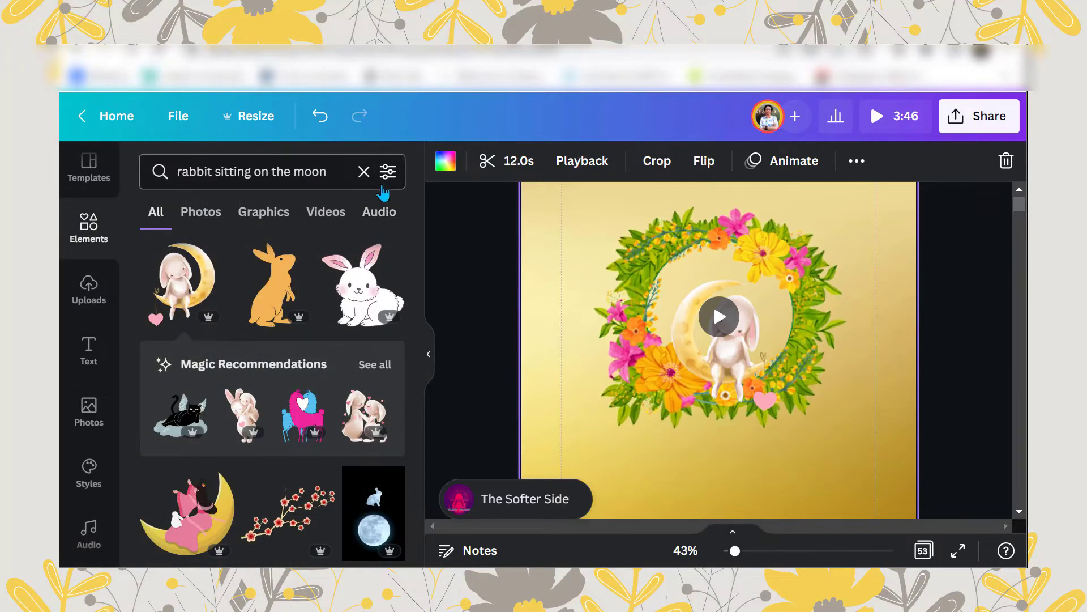
pyautogui.click(363, 171)
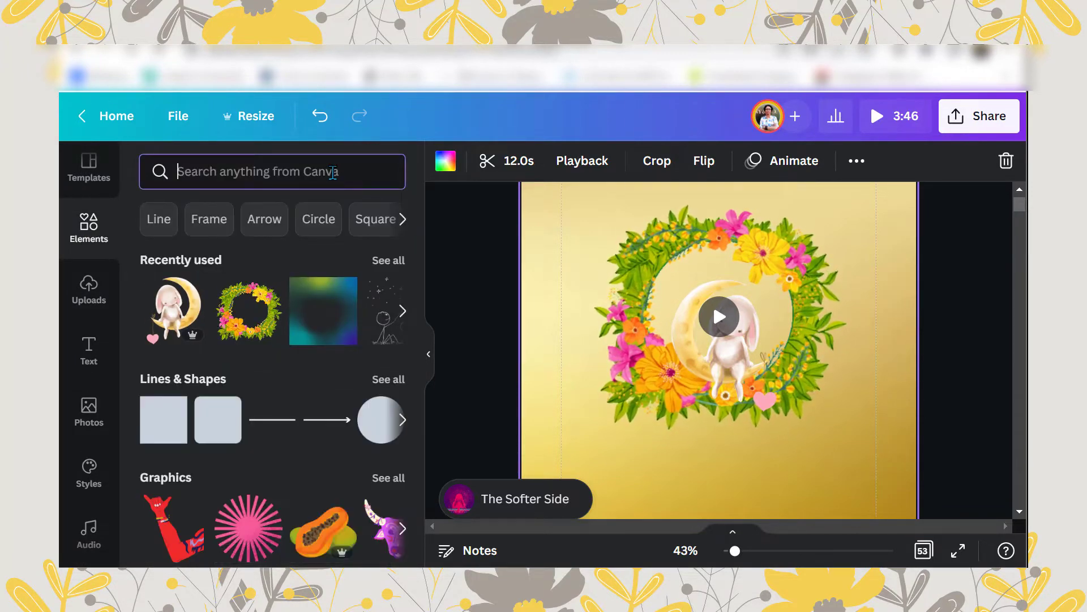
pyautogui.write('circle gradient')
pyautogui.press('Return')
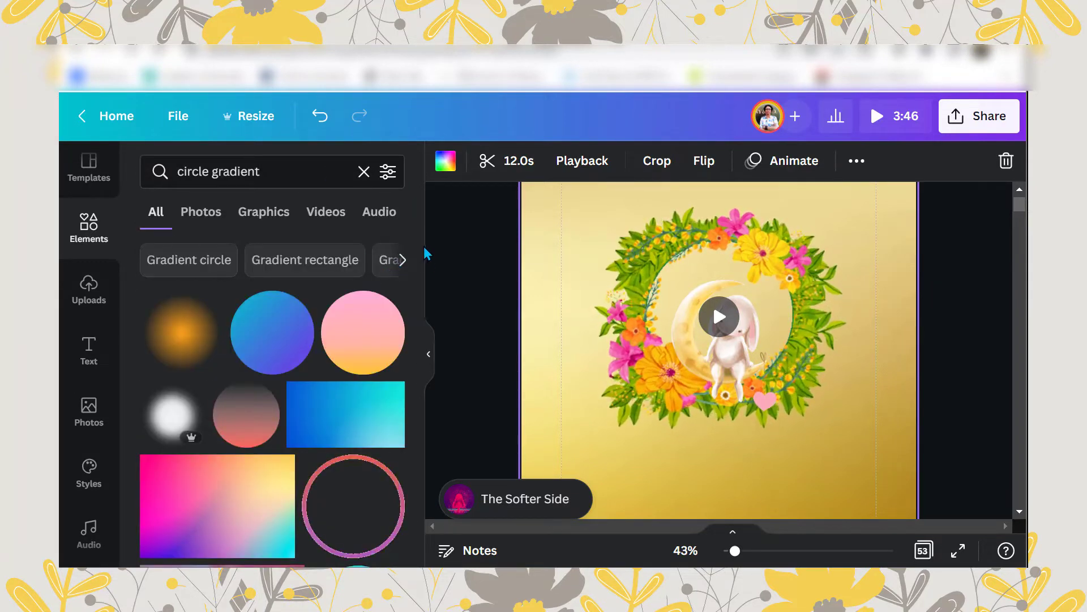
# Find the "Dreamy Gradient Circle in Outlined Purple" graphic among the results and add it to the page.
pyautogui.moveTo(420, 240); pyautogui.dragTo(421, 378)
pyautogui.click(225, 476)
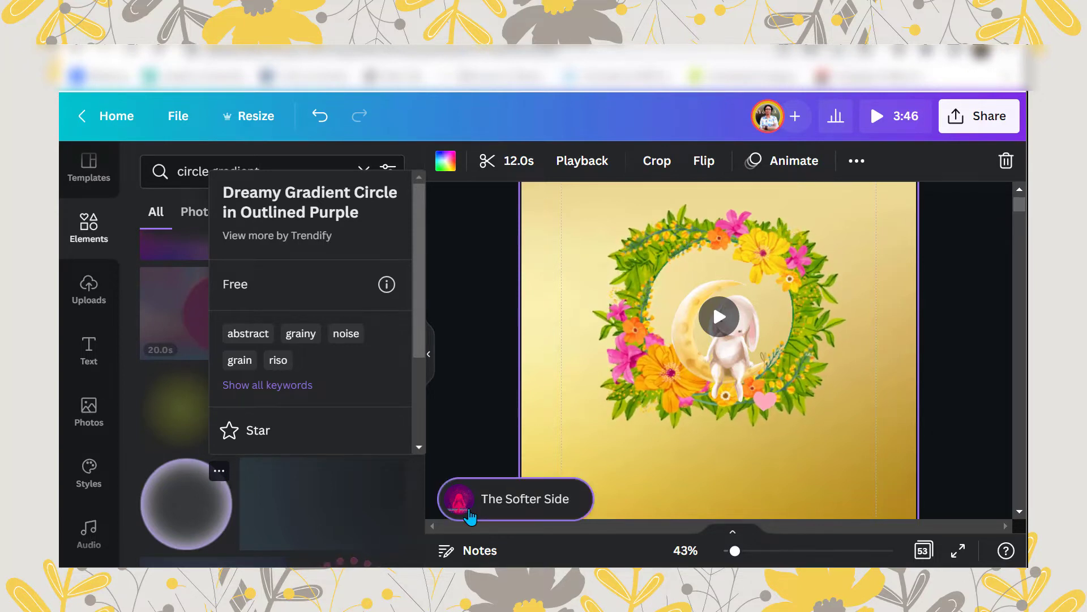
pyautogui.click(164, 499)
pyautogui.click(165, 498)
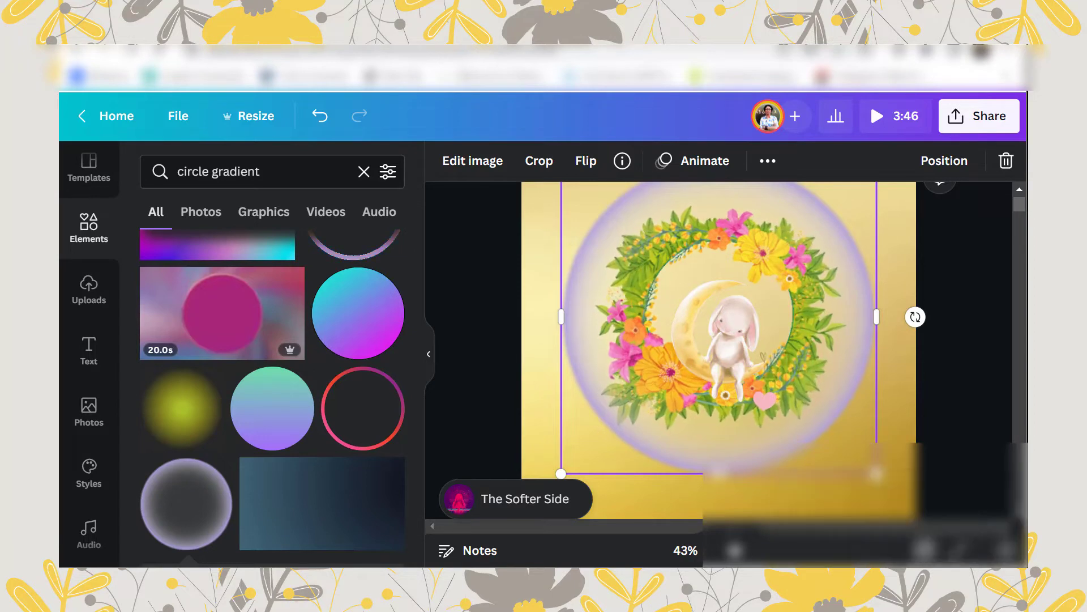
# Send the purple-outlined gradient circle backward behind the wreath-and-rabbit group and deselect it.
pyautogui.click(427, 358)
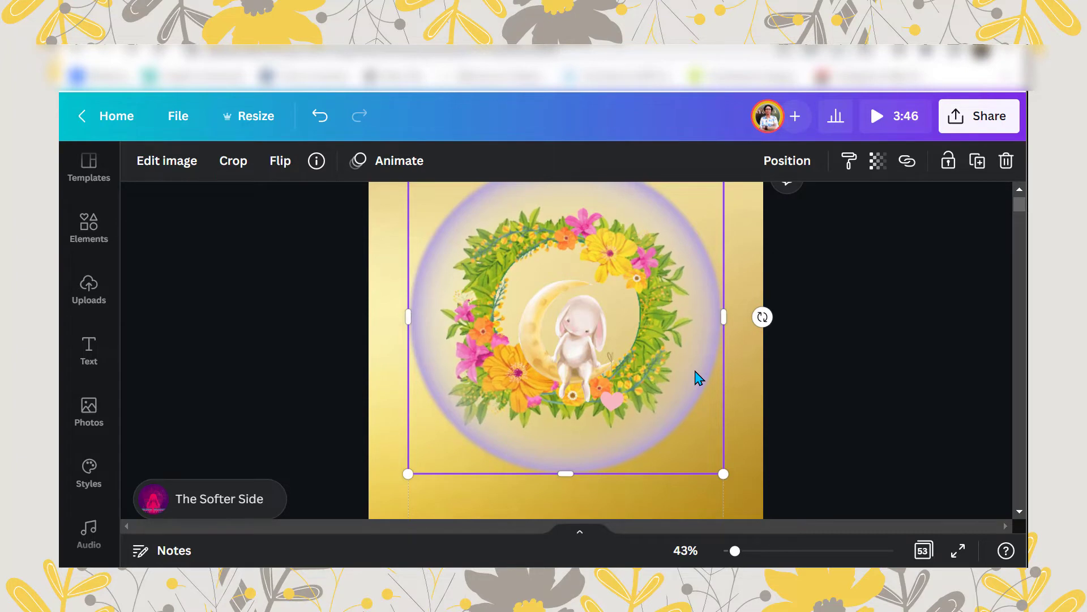
pyautogui.click(809, 165)
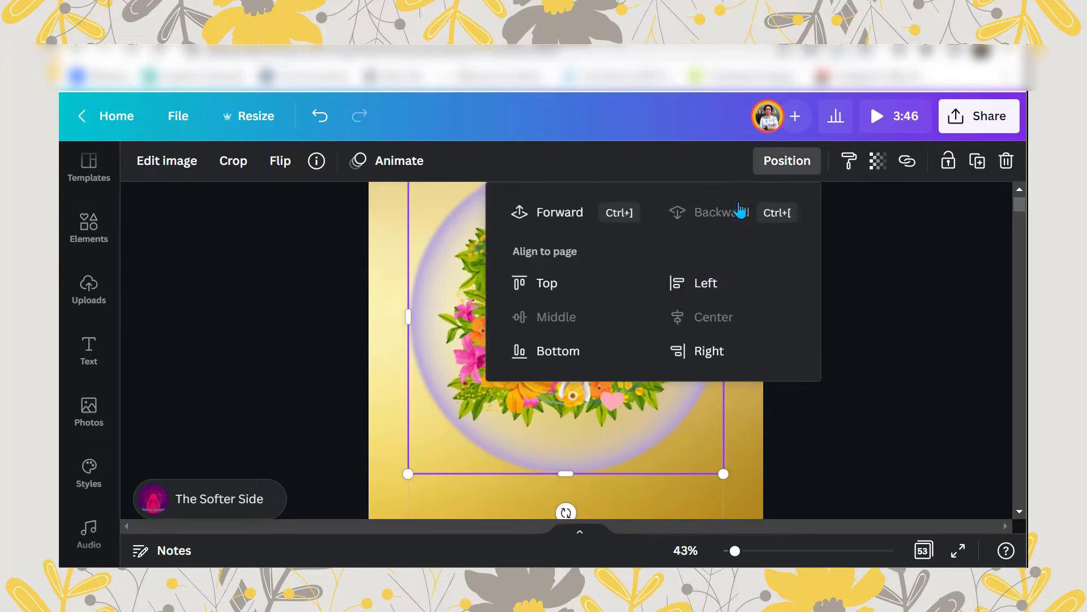
pyautogui.click(737, 459)
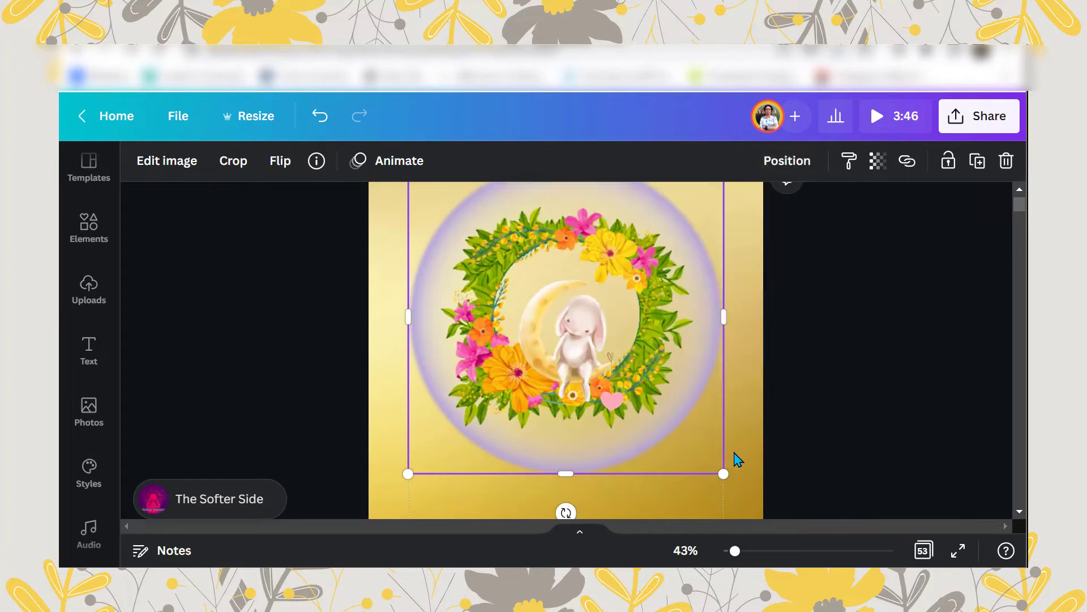
pyautogui.click(737, 458)
pyautogui.click(692, 417)
pyautogui.click(722, 409)
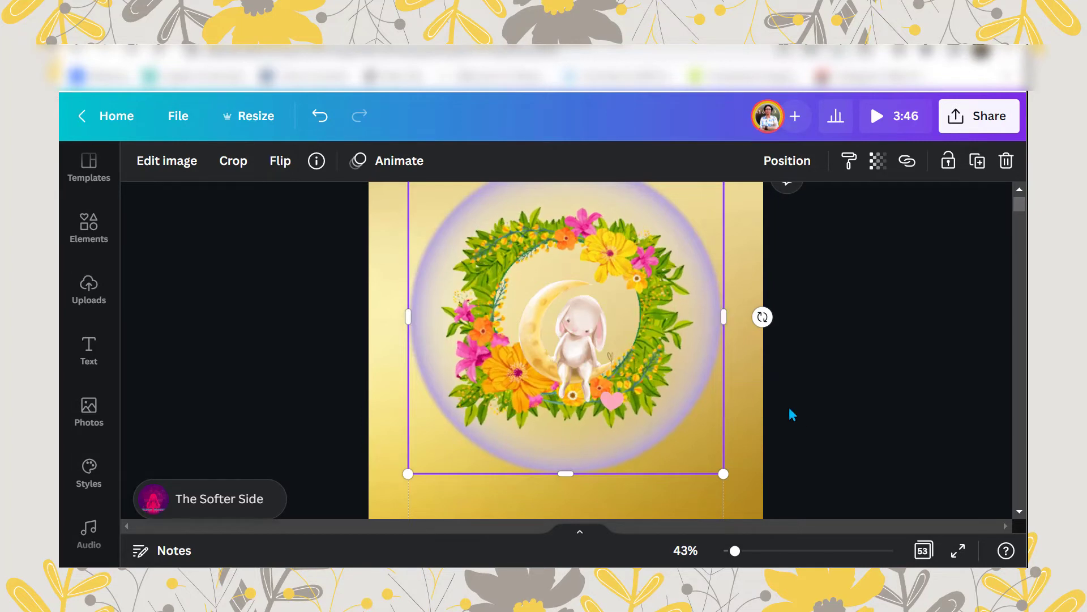
pyautogui.click(830, 396)
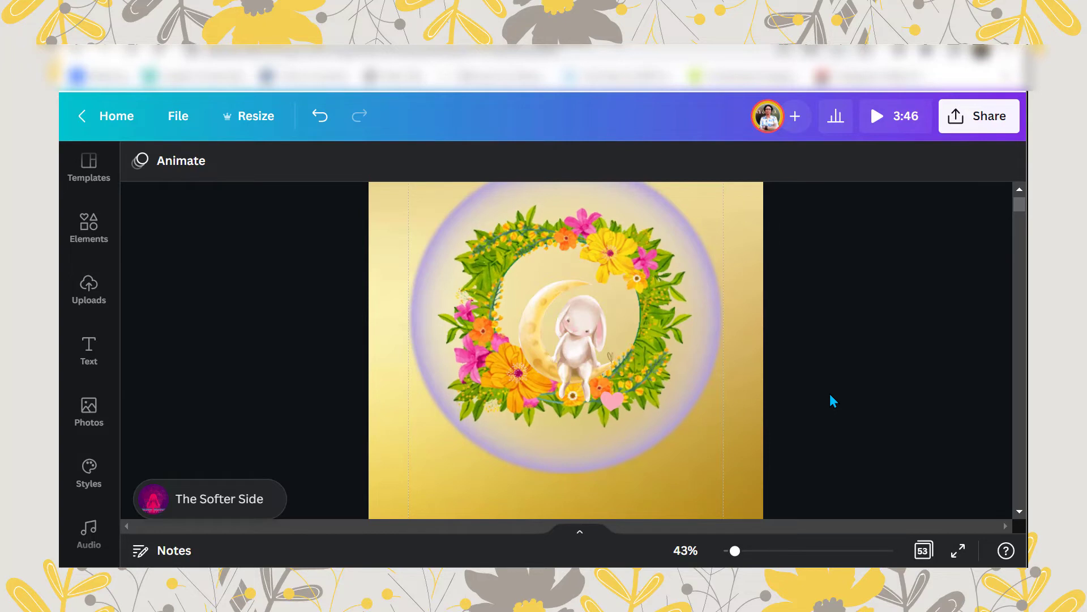
# Search the elements for "psychedelic" and limit the results to graphics.
pyautogui.hotkey('ctrl', '-')
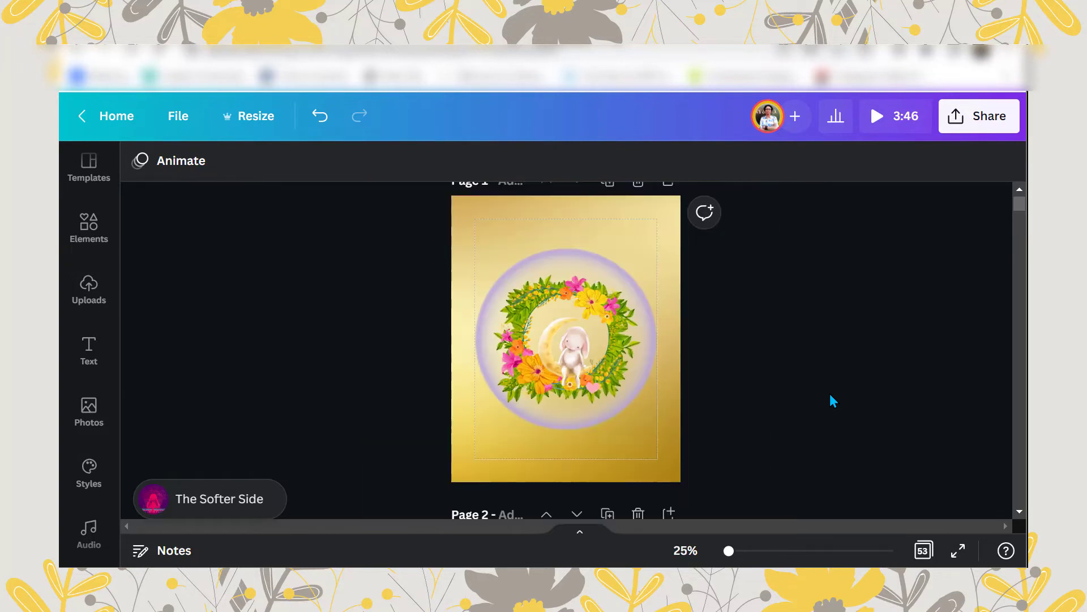
pyautogui.click(548, 222)
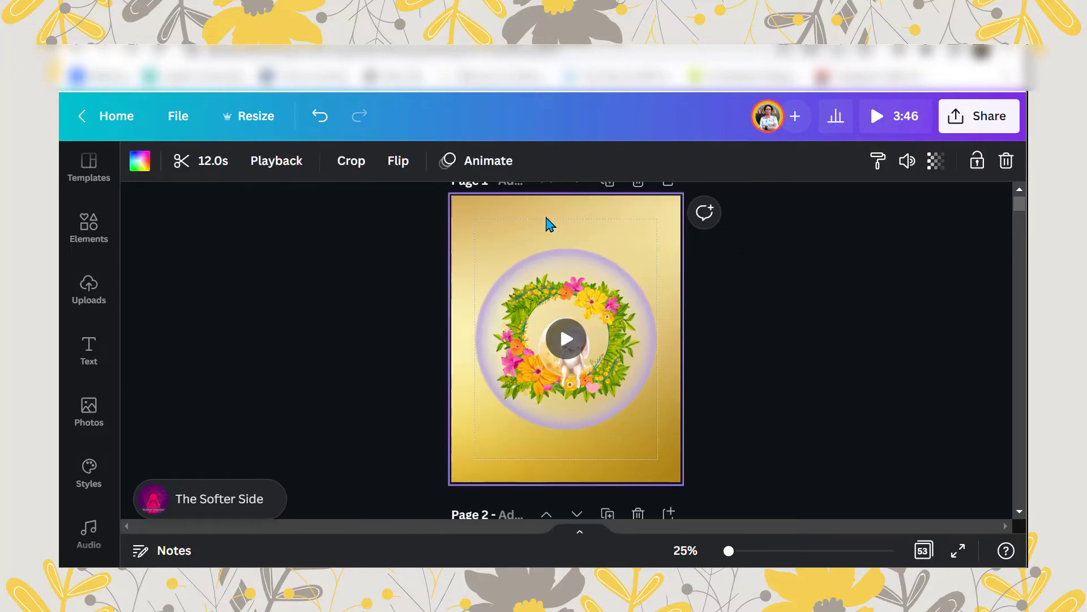
pyautogui.click(89, 226)
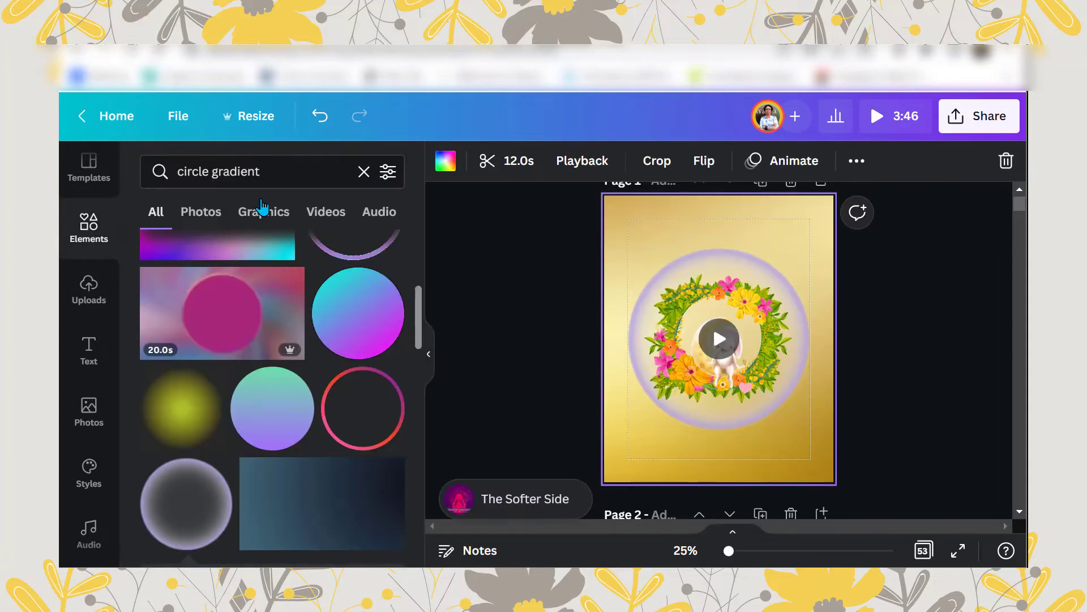
pyautogui.click(314, 171)
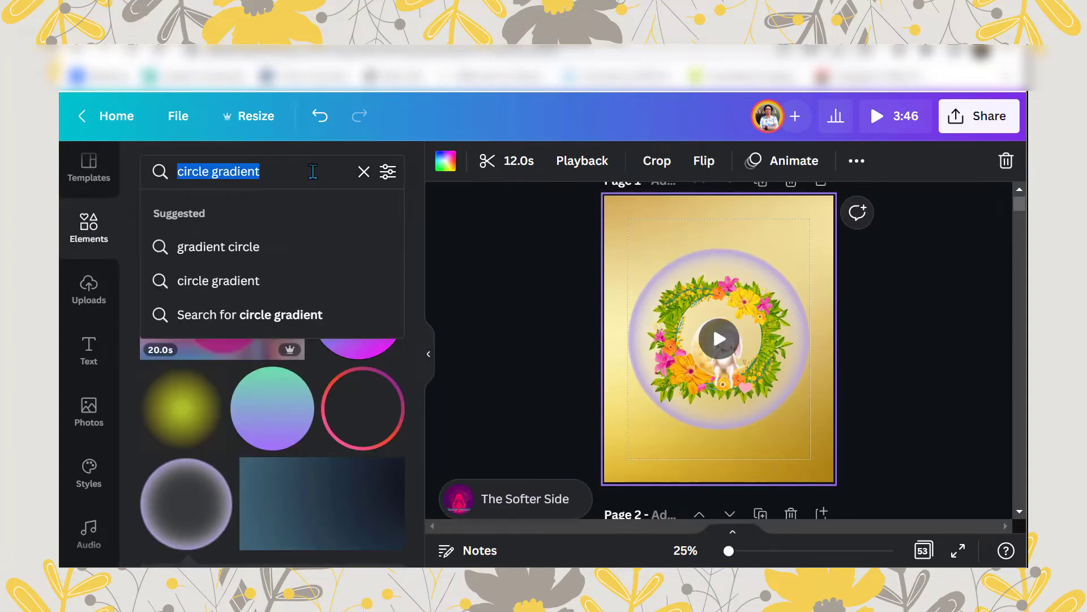
pyautogui.write('psyche')
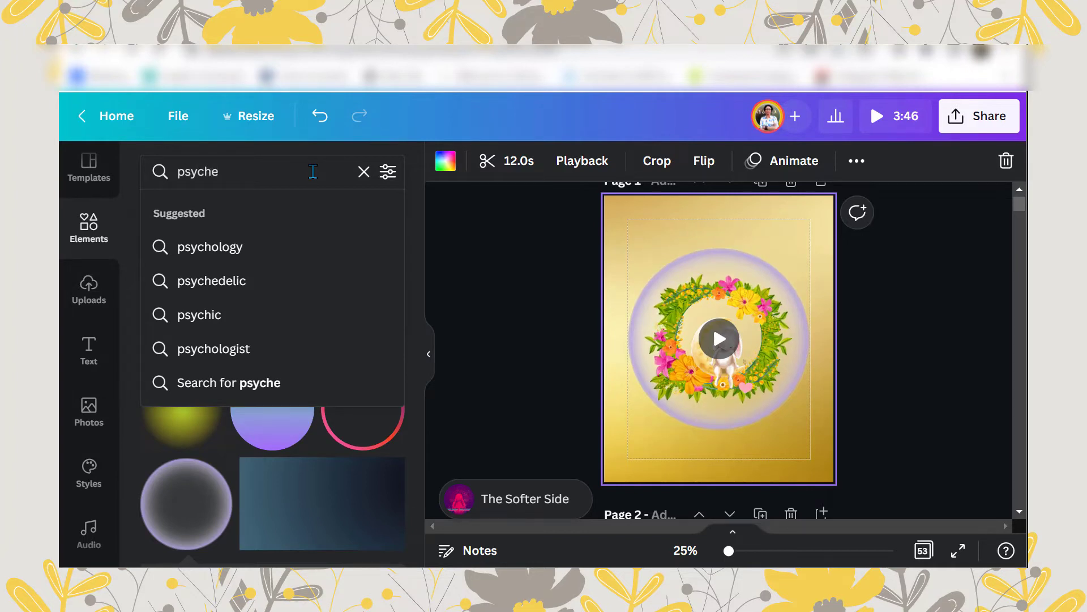
pyautogui.click(286, 279)
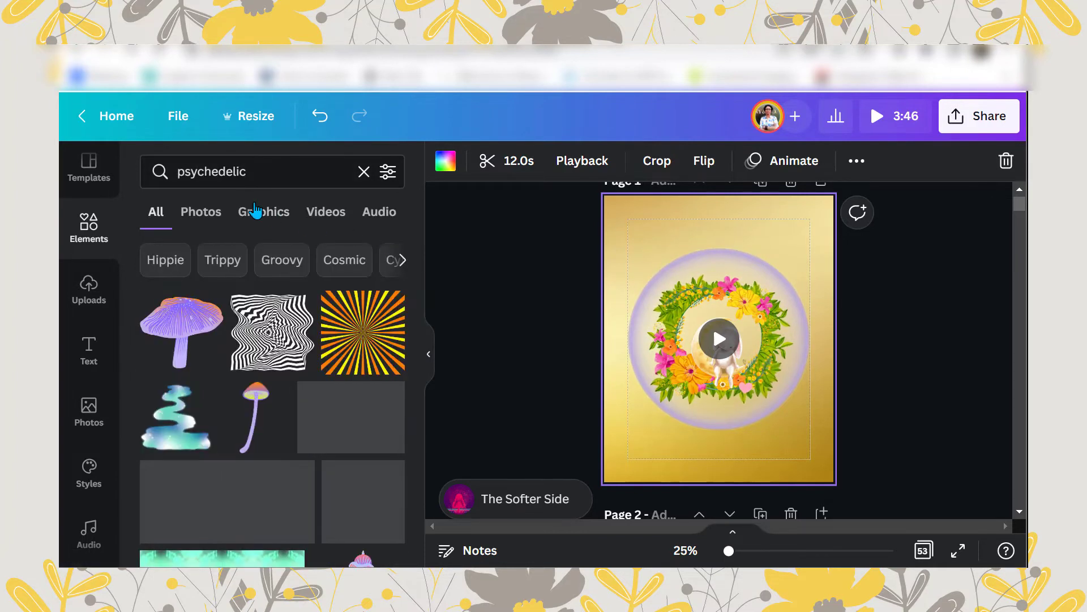
pyautogui.click(272, 214)
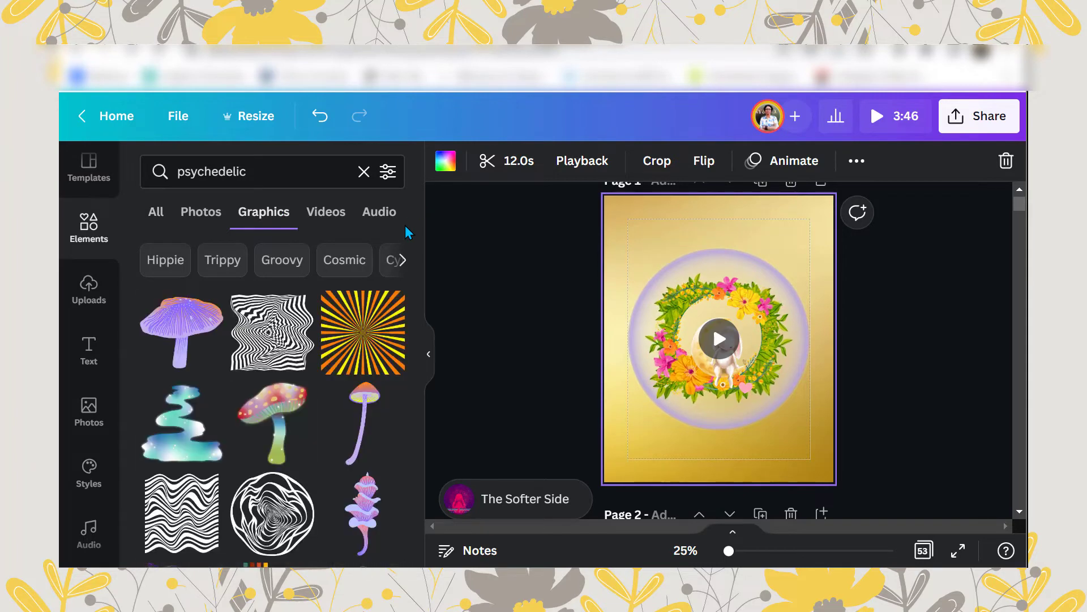
# Add the turquoise winding stream graphic to the page and rotate it upside down.
pyautogui.scroll(-1, 421, 272)
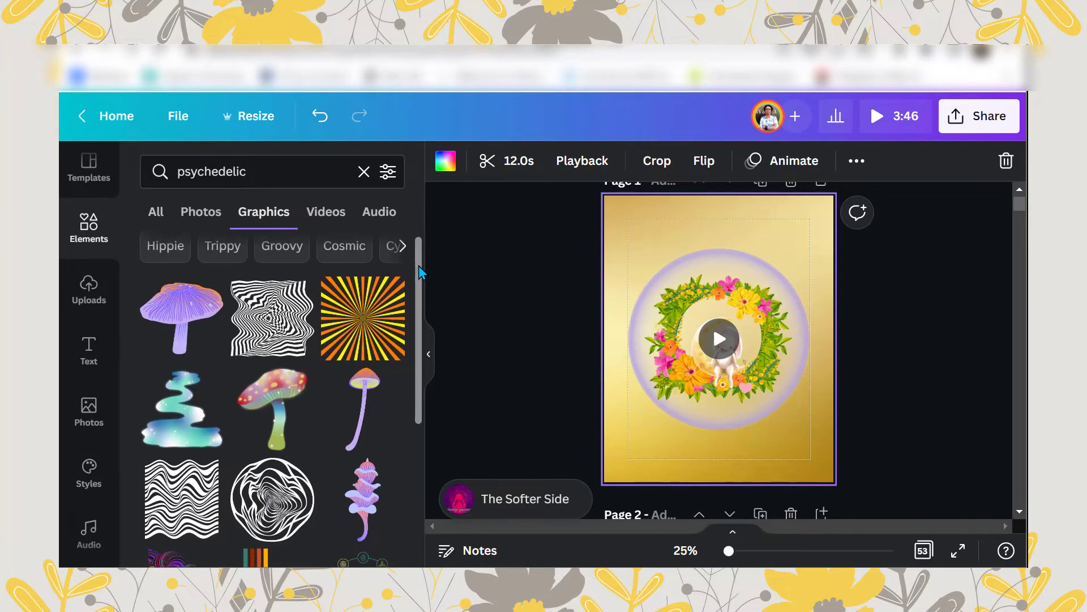
pyautogui.click(182, 414)
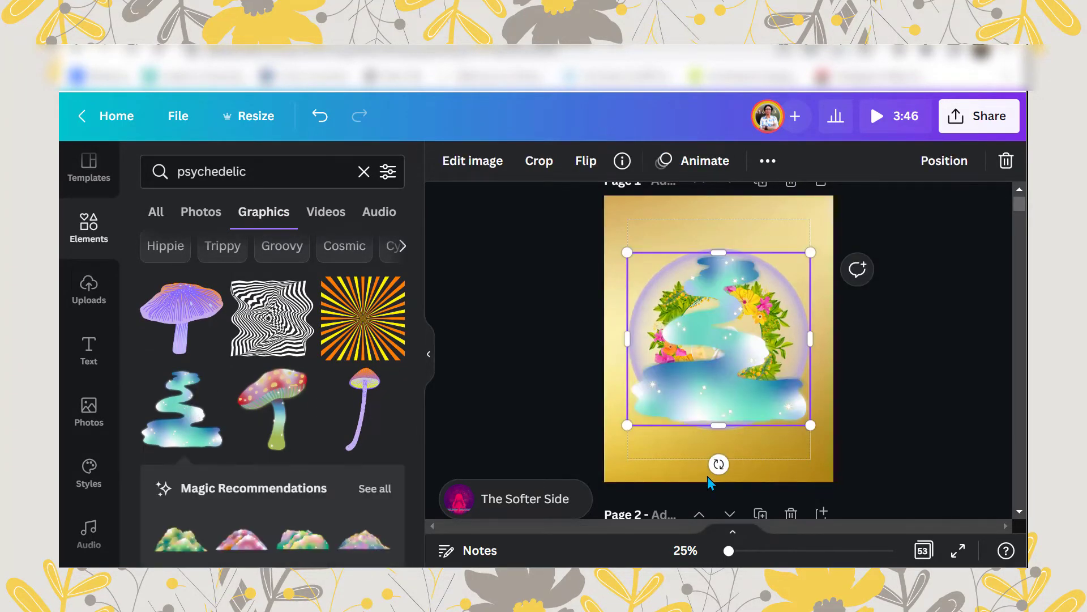
pyautogui.moveTo(669, 442); pyautogui.dragTo(718, 267)
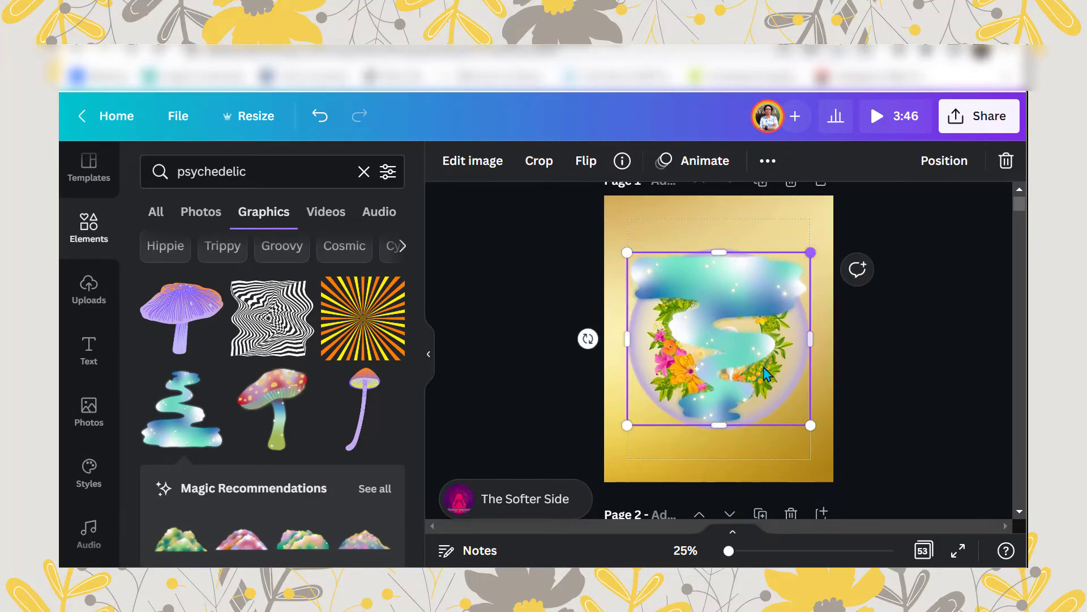
# Shrink the turquoise stream graphic to about half size and place it centred above the circle, running off the page's upper edge.
pyautogui.moveTo(626, 426); pyautogui.dragTo(719, 338)
pyautogui.moveTo(774, 273); pyautogui.dragTo(723, 193)
pyautogui.moveTo(744, 239)
pyautogui.mouseDown()
pyautogui.moveTo(738, 220)
pyautogui.moveTo(732, 229)
pyautogui.mouseUp()
pyautogui.press('Down')
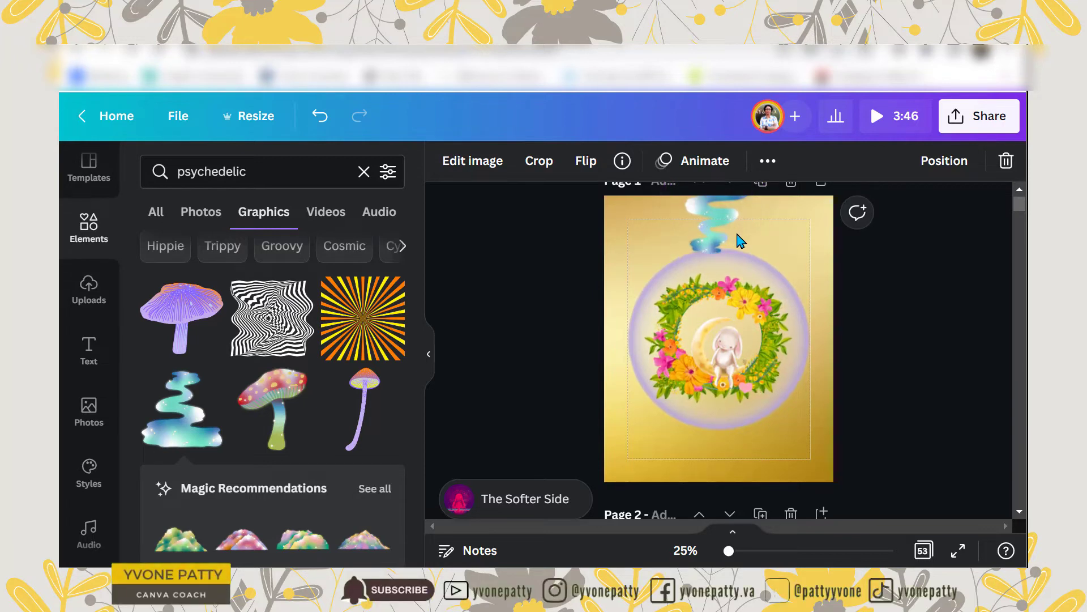
pyautogui.click(710, 234)
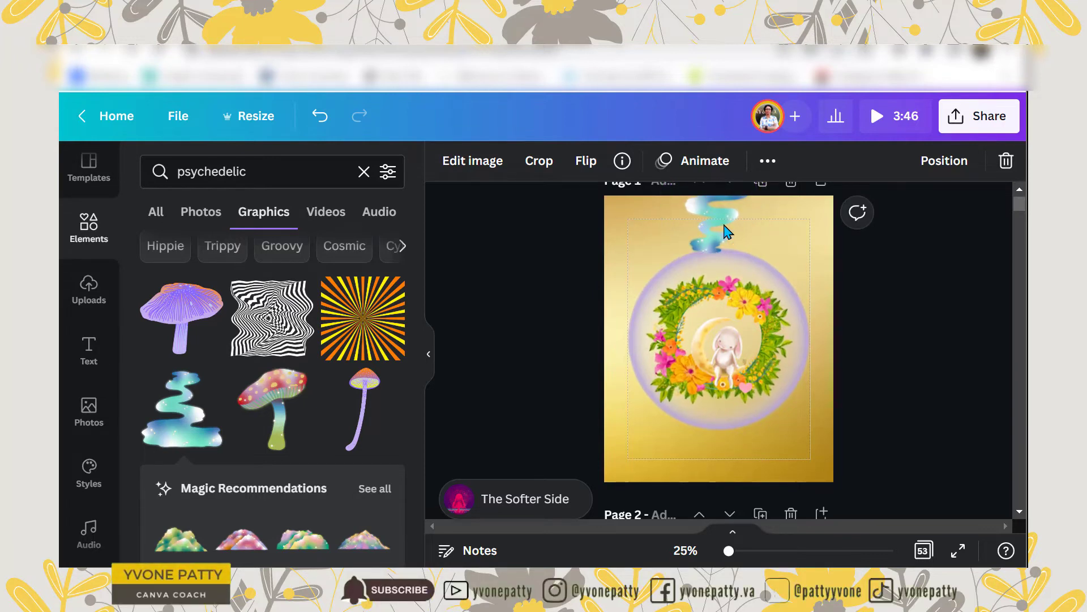
pyautogui.press('Up')
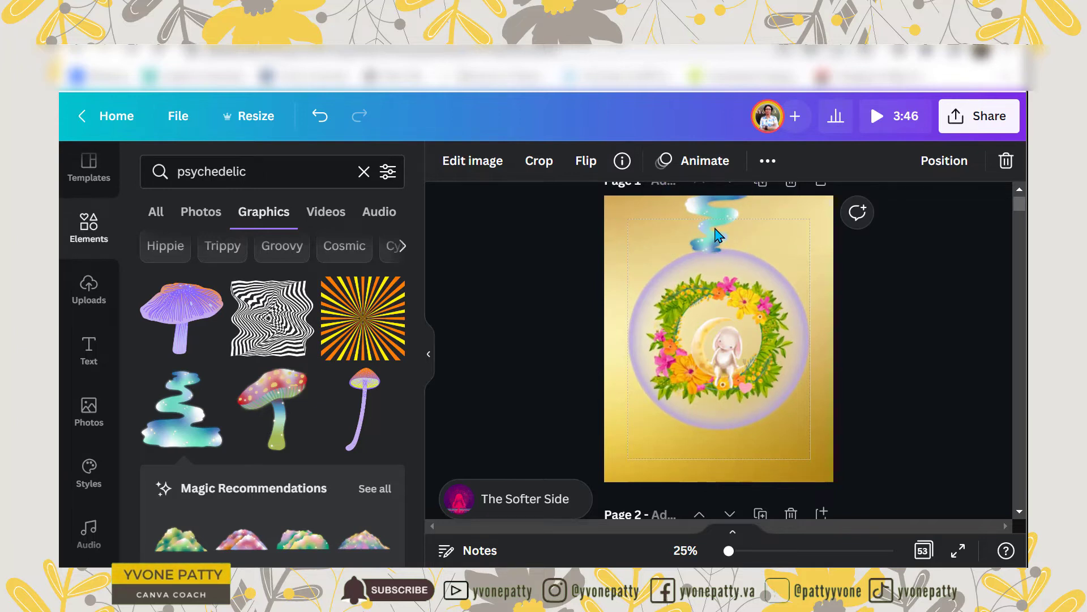
pyautogui.moveTo(714, 228); pyautogui.dragTo(722, 228)
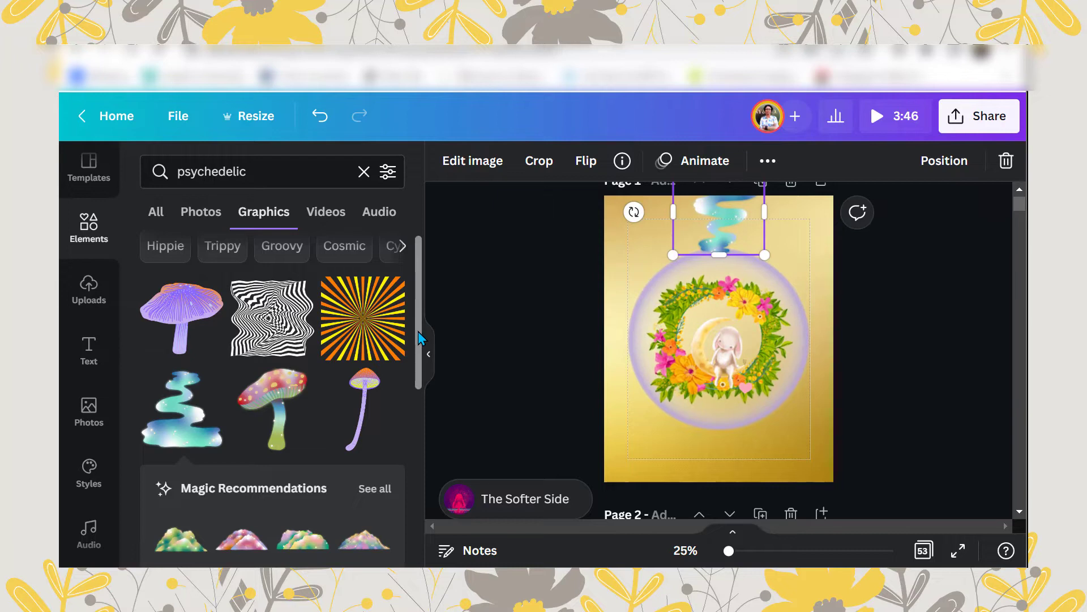
# Add the Dreamy Psychedelic Mountain graphic from the Magic Recommendations to the page and view its details.
pyautogui.moveTo(420, 338); pyautogui.dragTo(431, 404)
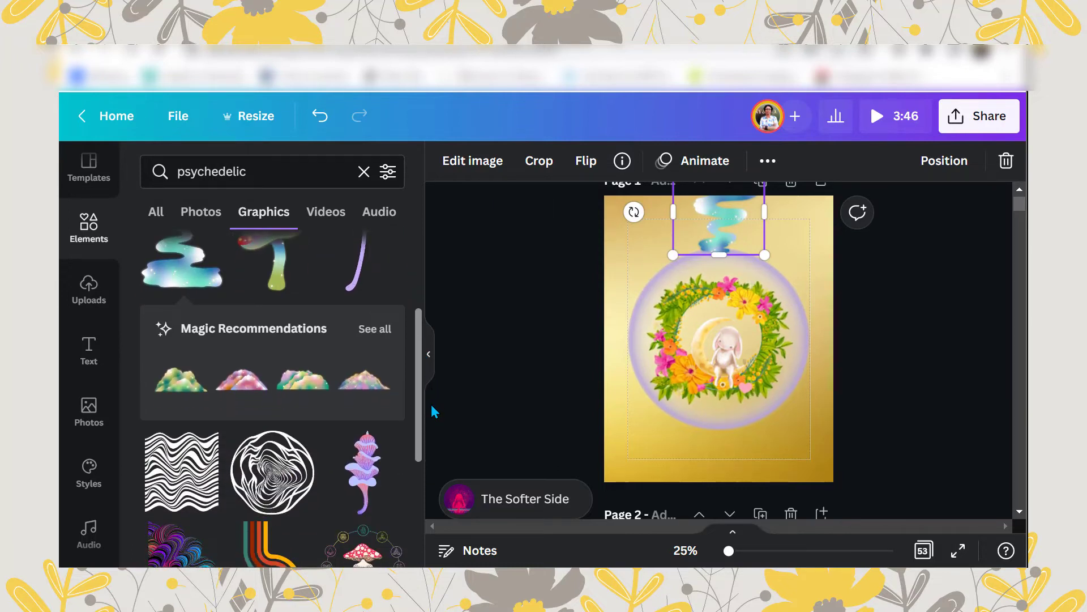
pyautogui.click(361, 388)
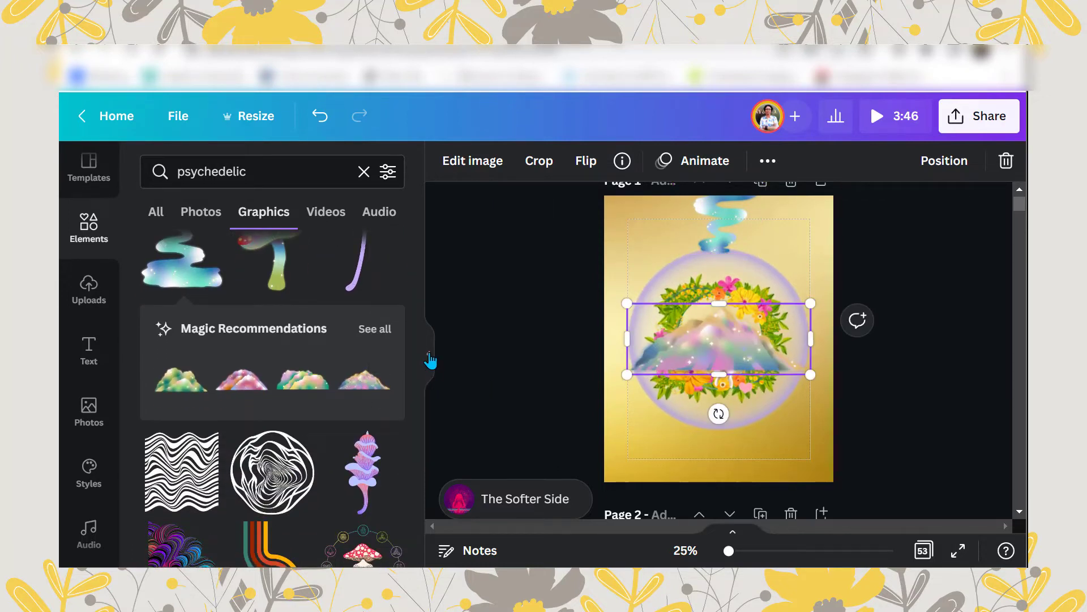
pyautogui.click(377, 367)
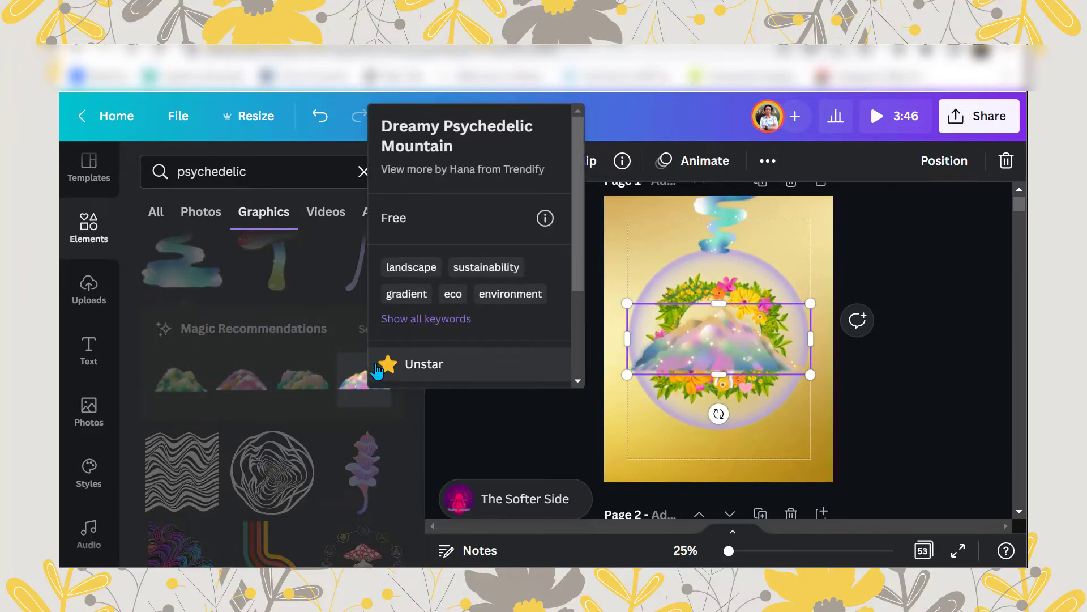
pyautogui.click(446, 408)
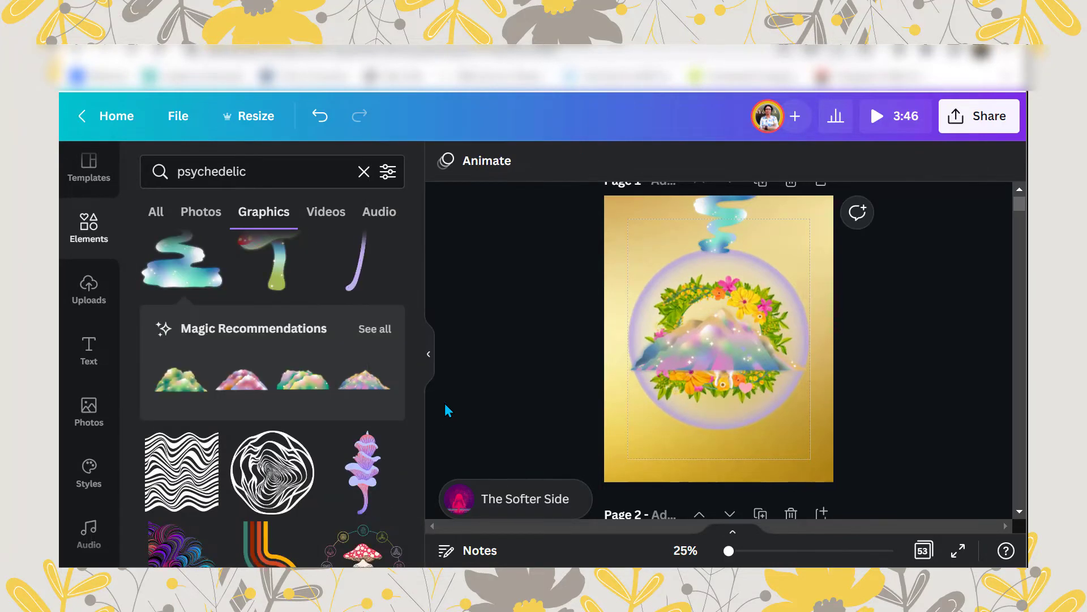
# Place the pastel mountain graphic below the circle, running off the page's lower edge, and deselect it.
pyautogui.click(432, 360)
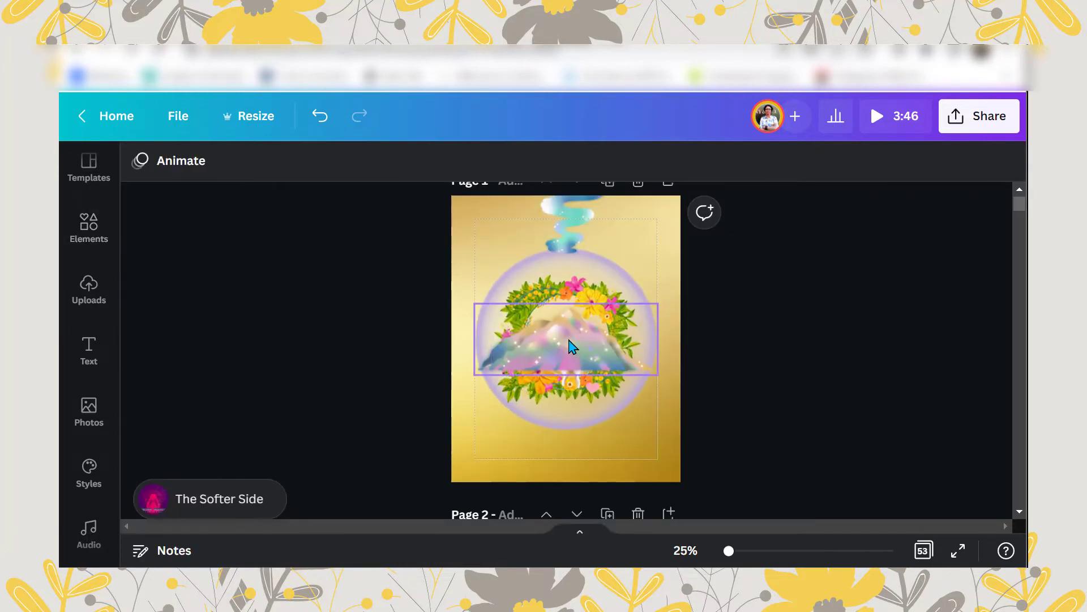
pyautogui.moveTo(599, 391); pyautogui.dragTo(560, 461)
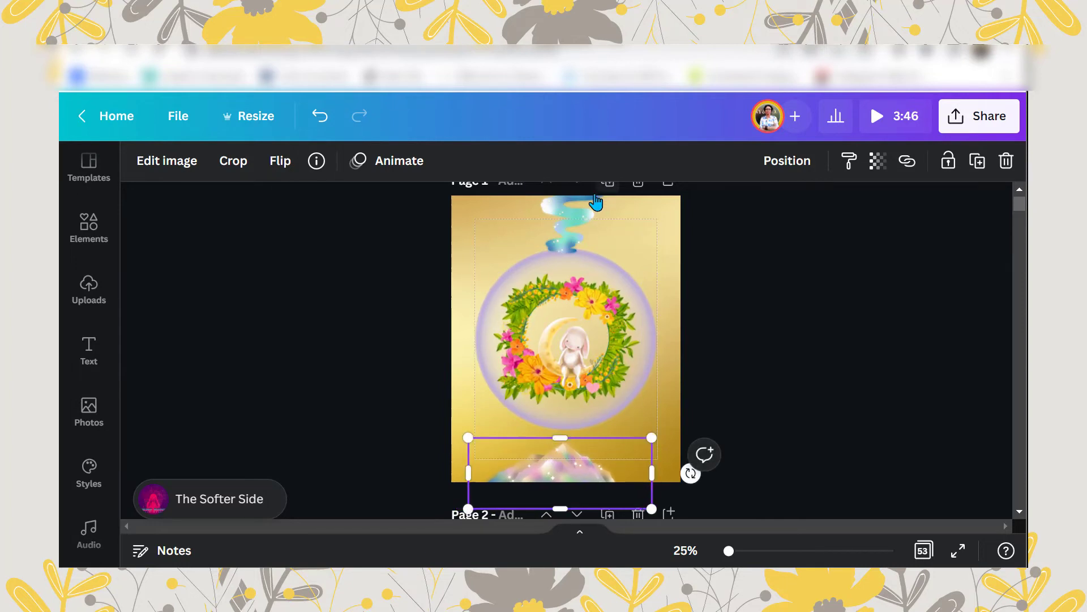
pyautogui.click(800, 417)
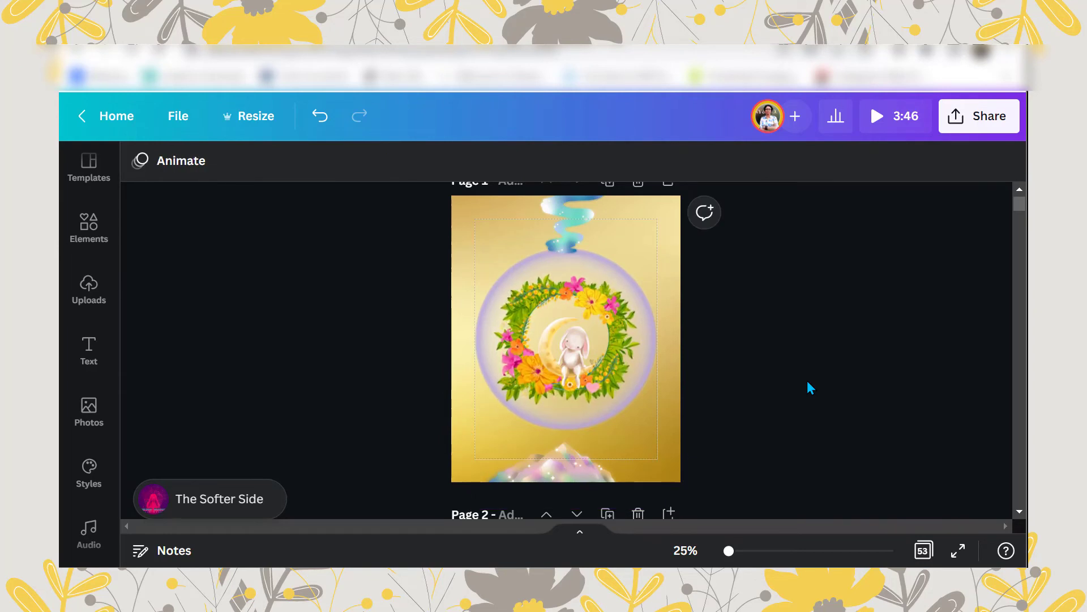
# Shift the turquoise stream graphic slightly to the right above the circle, keeping its lower end at the circle's upper edge, and deselect it.
pyautogui.hotkey('ctrl', '+')
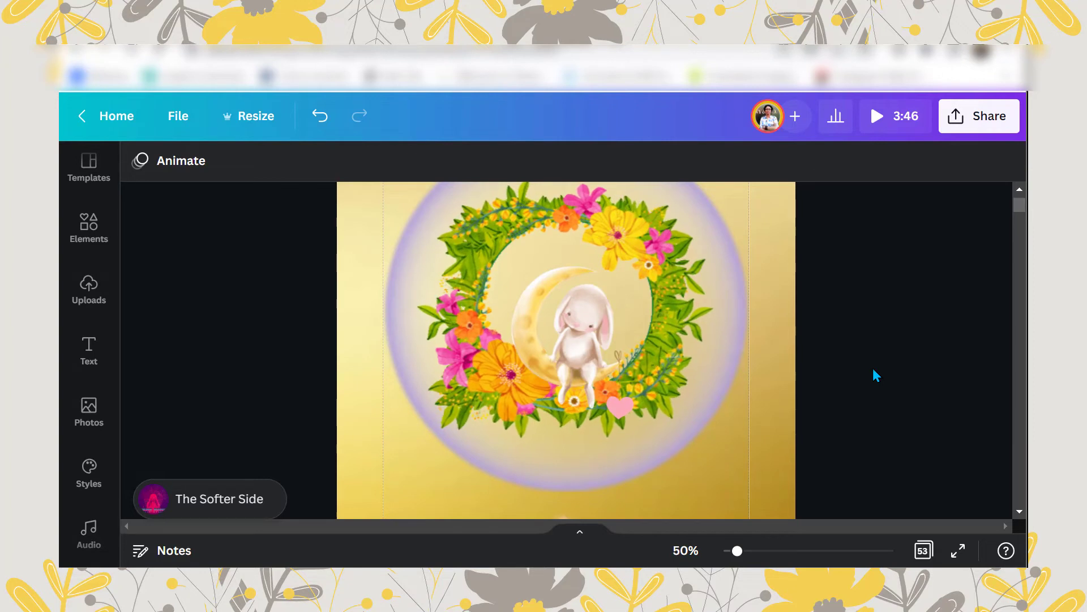
pyautogui.click(1020, 189)
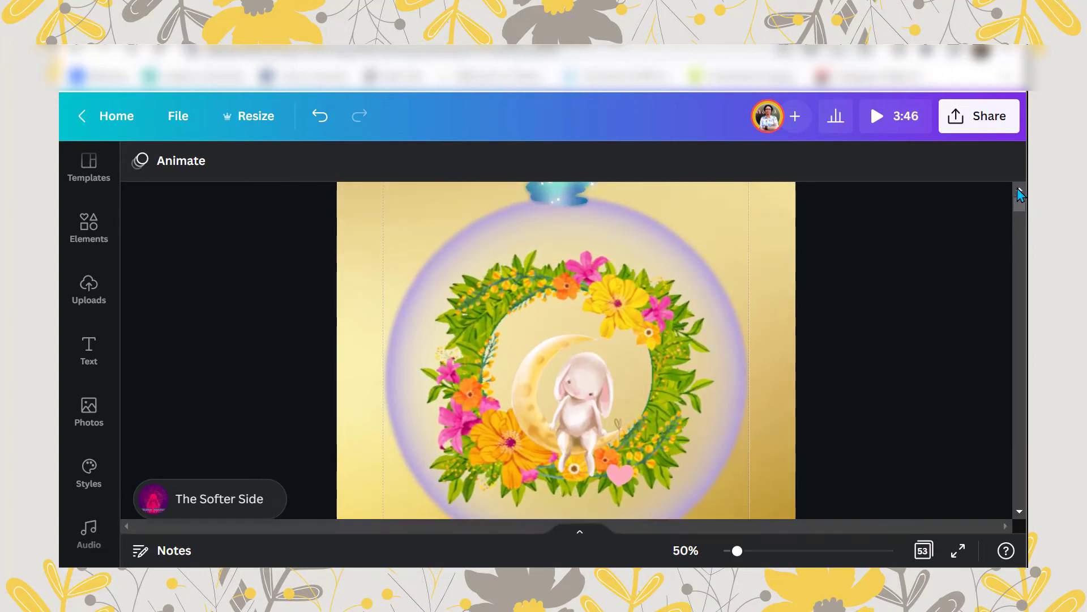
pyautogui.click(616, 227)
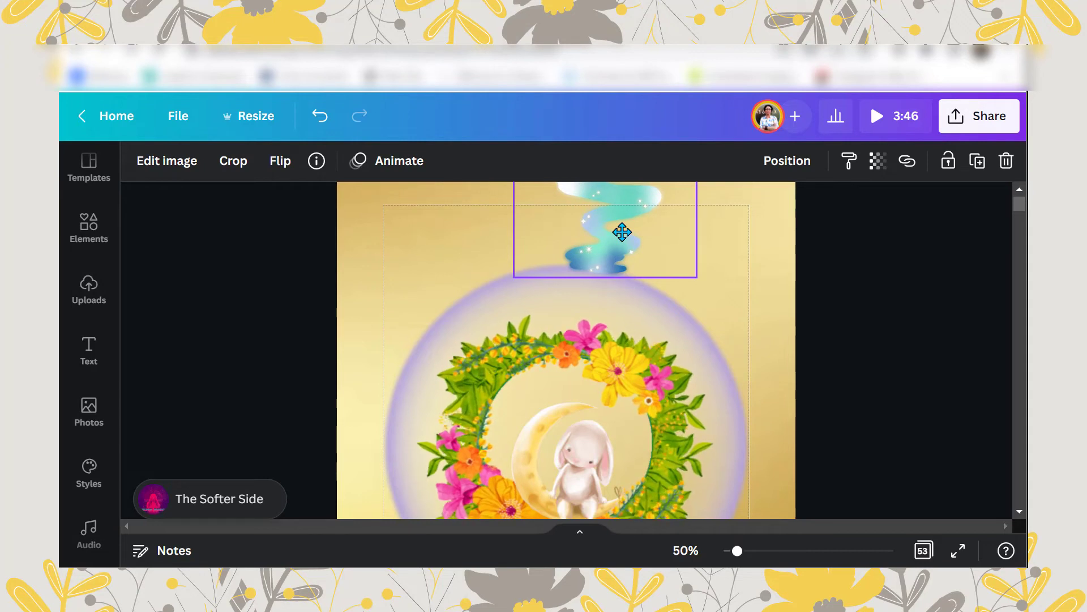
pyautogui.click(733, 252)
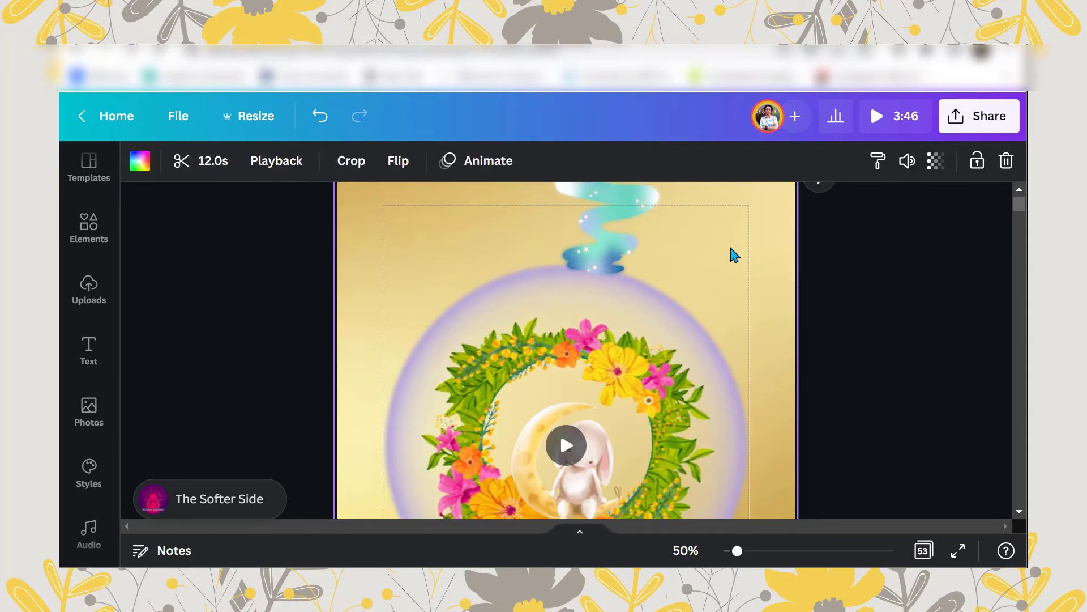
pyautogui.click(863, 302)
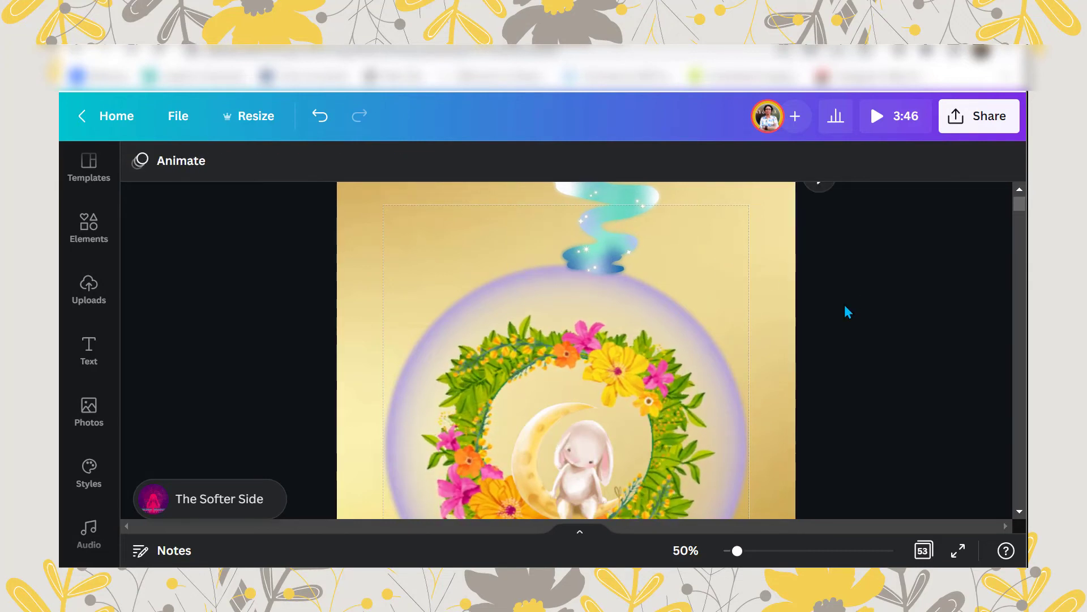
pyautogui.hotkey('ctrl', '-')
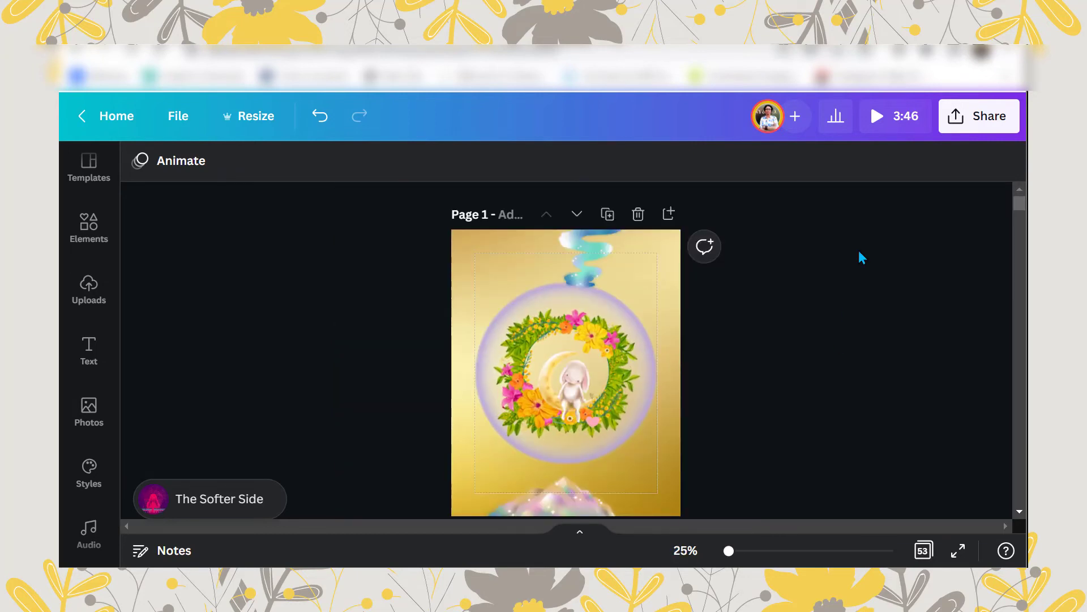
# Download only the current page (Page 1) of the design as an MP4 Video.
pyautogui.click(975, 119)
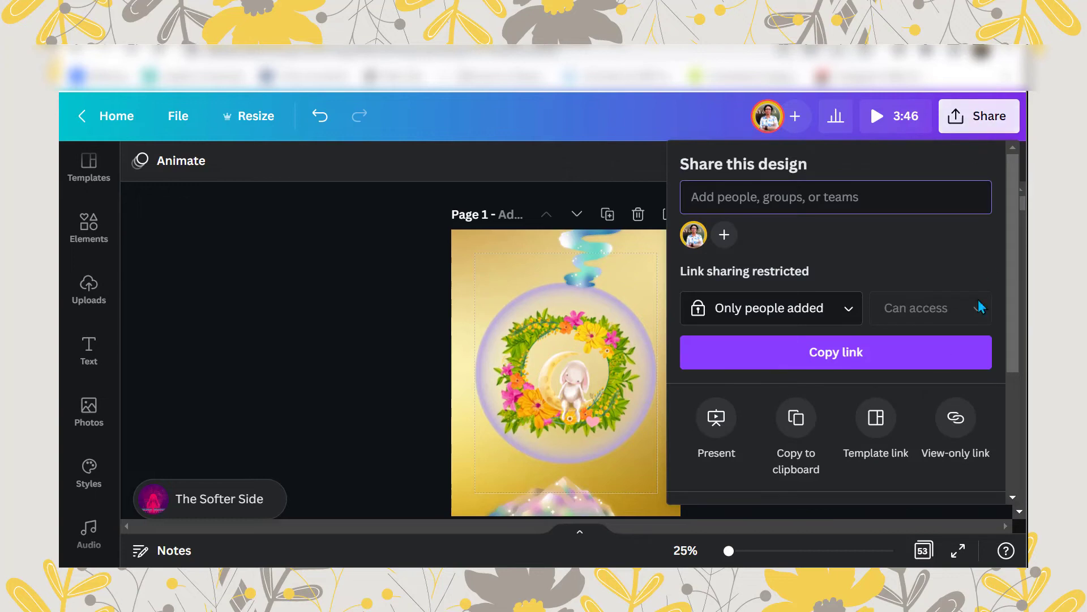
pyautogui.scroll(-4, 1017, 251)
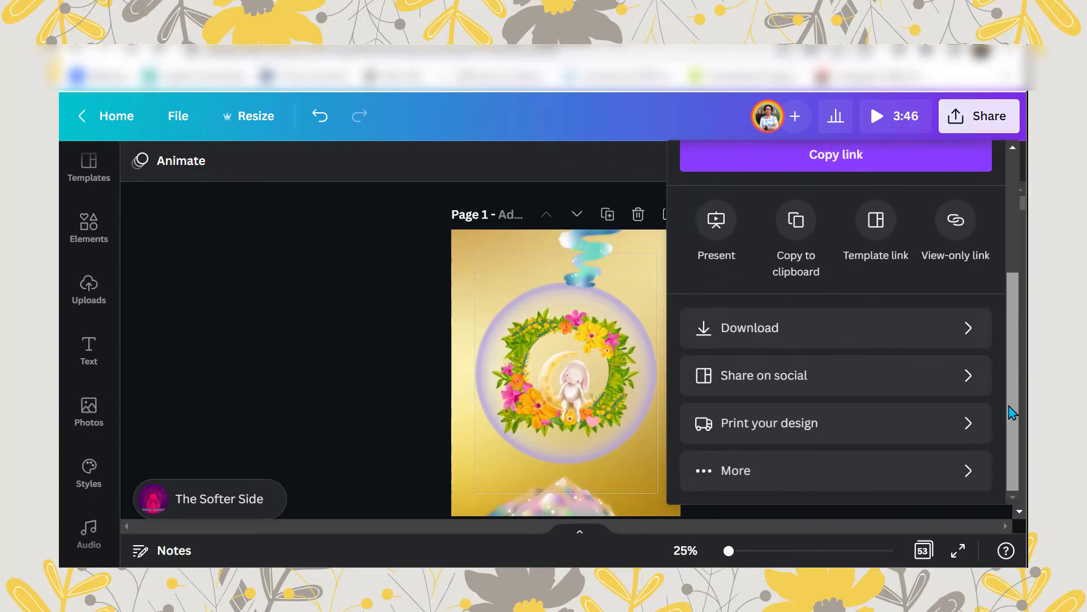
pyautogui.click(863, 333)
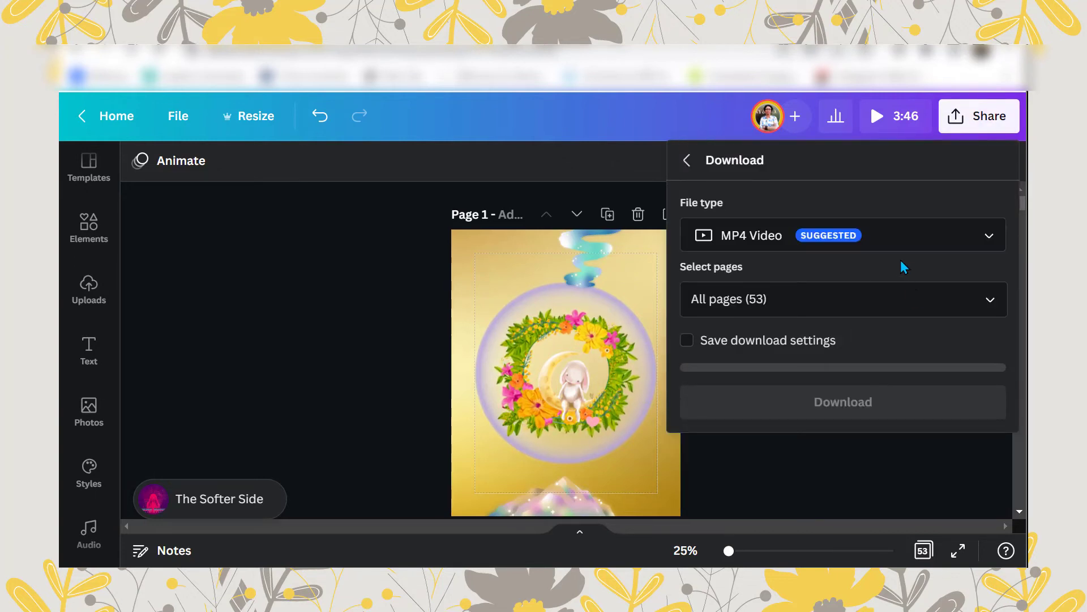
pyautogui.click(986, 300)
pyautogui.click(973, 127)
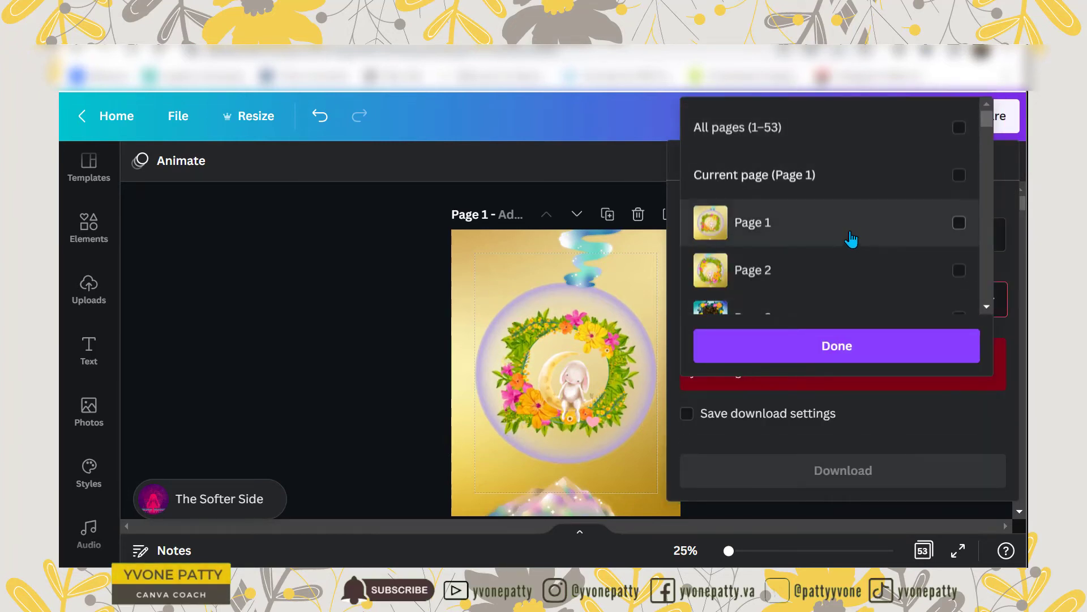
pyautogui.click(844, 345)
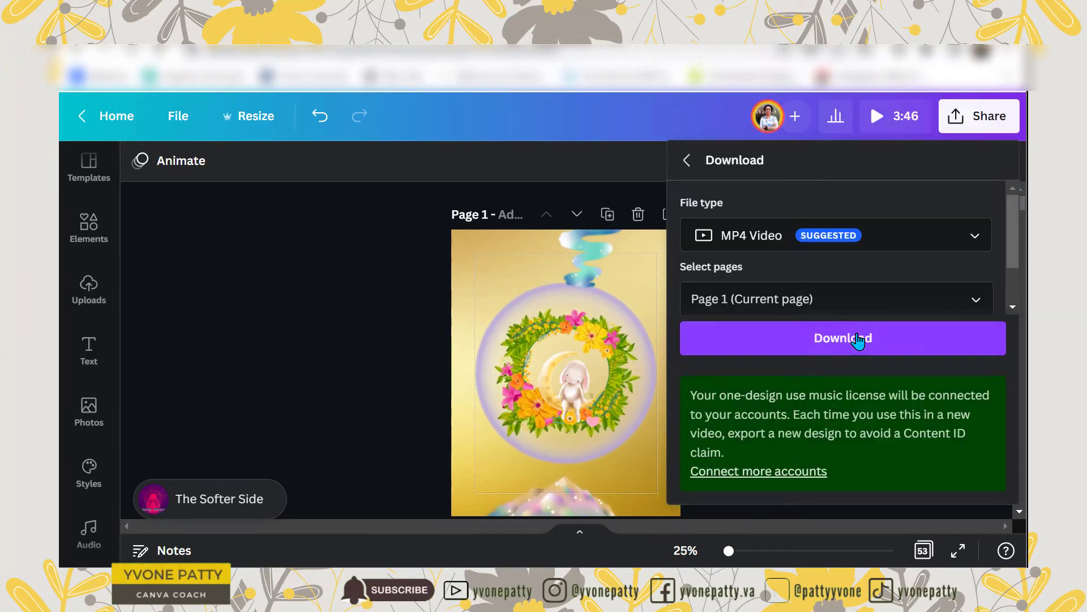
pyautogui.click(896, 344)
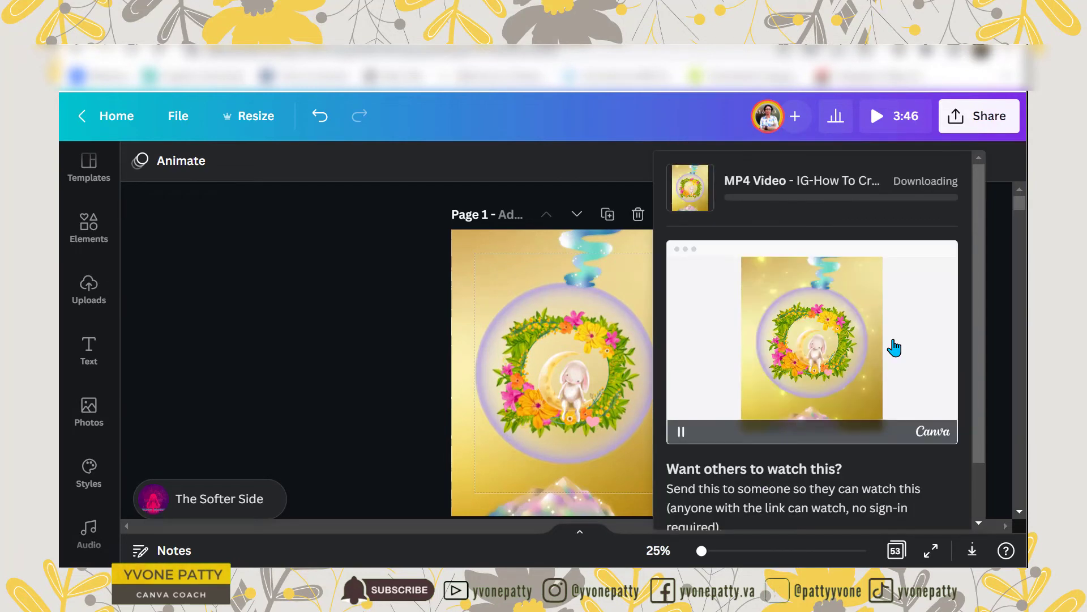